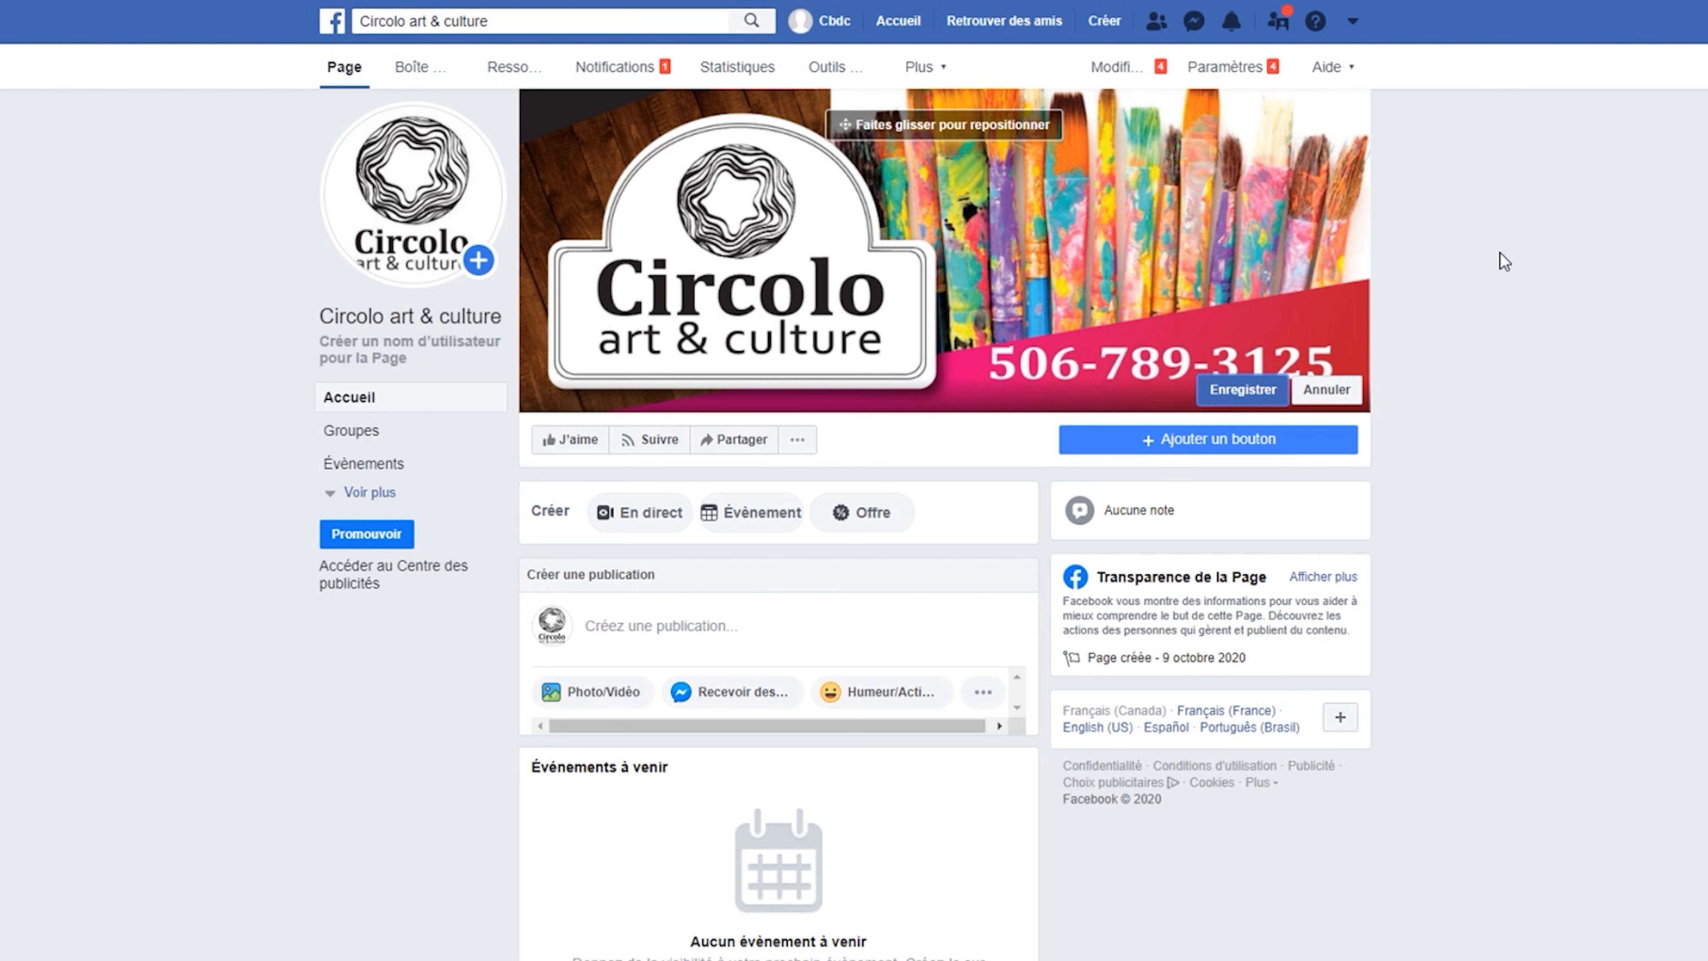
Save the repositioned Circolo cover photo and begin creating the page's username.
left_click(1243, 390)
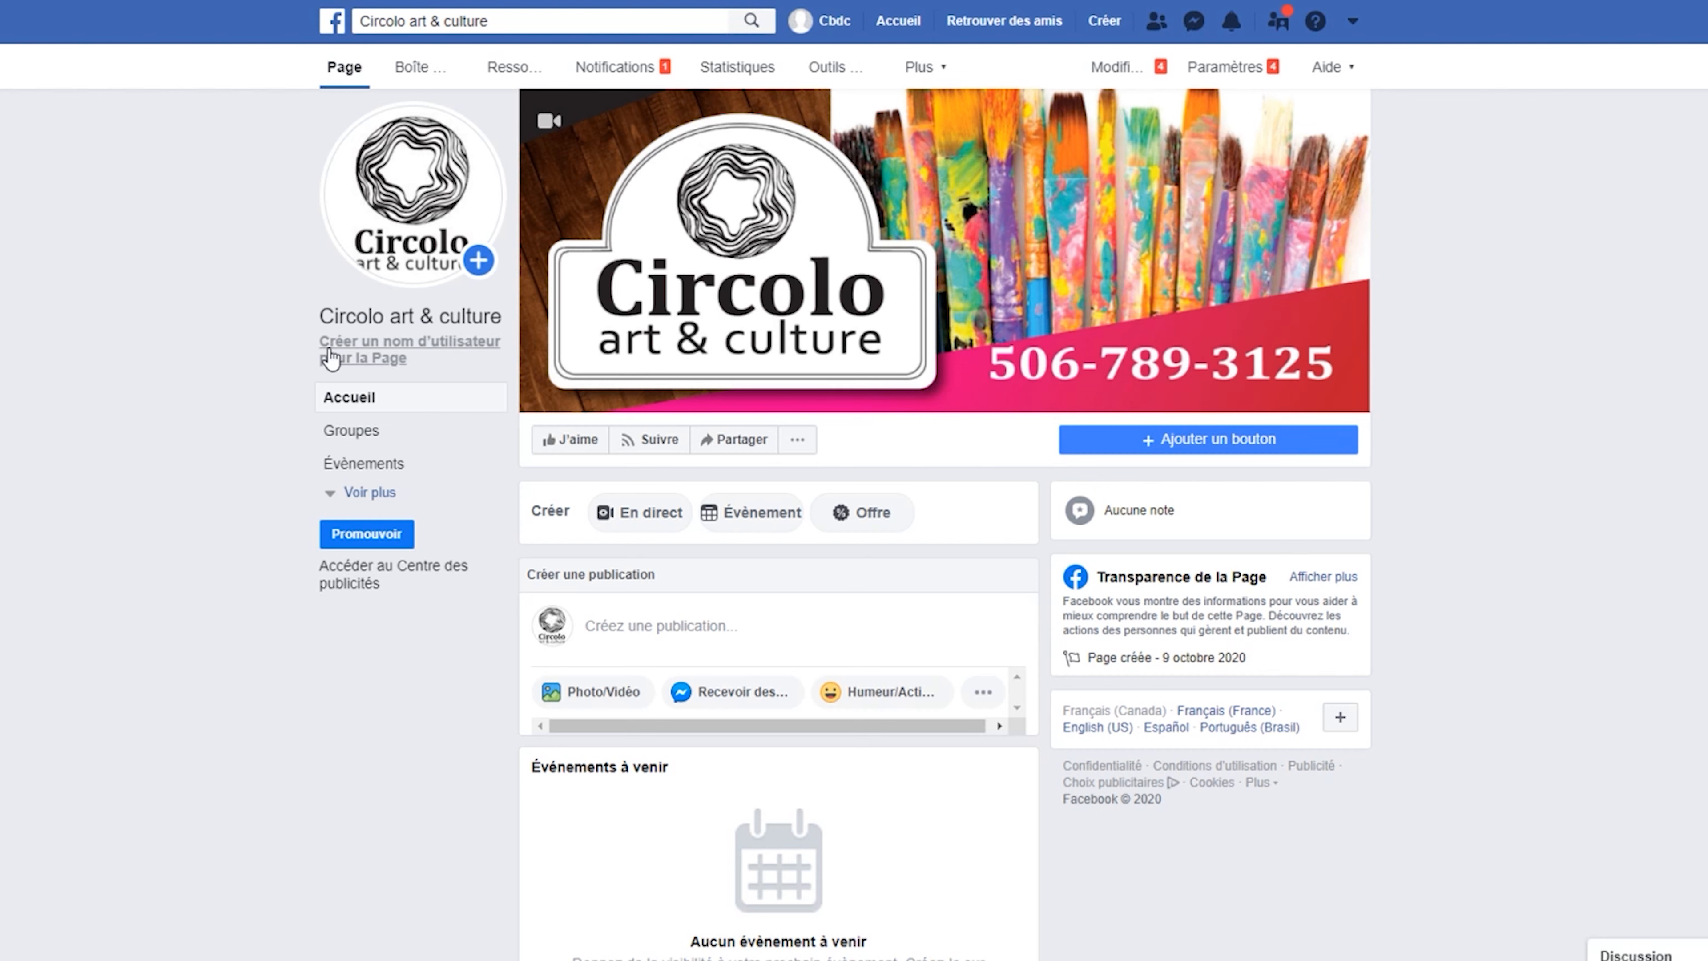
left_click(395, 358)
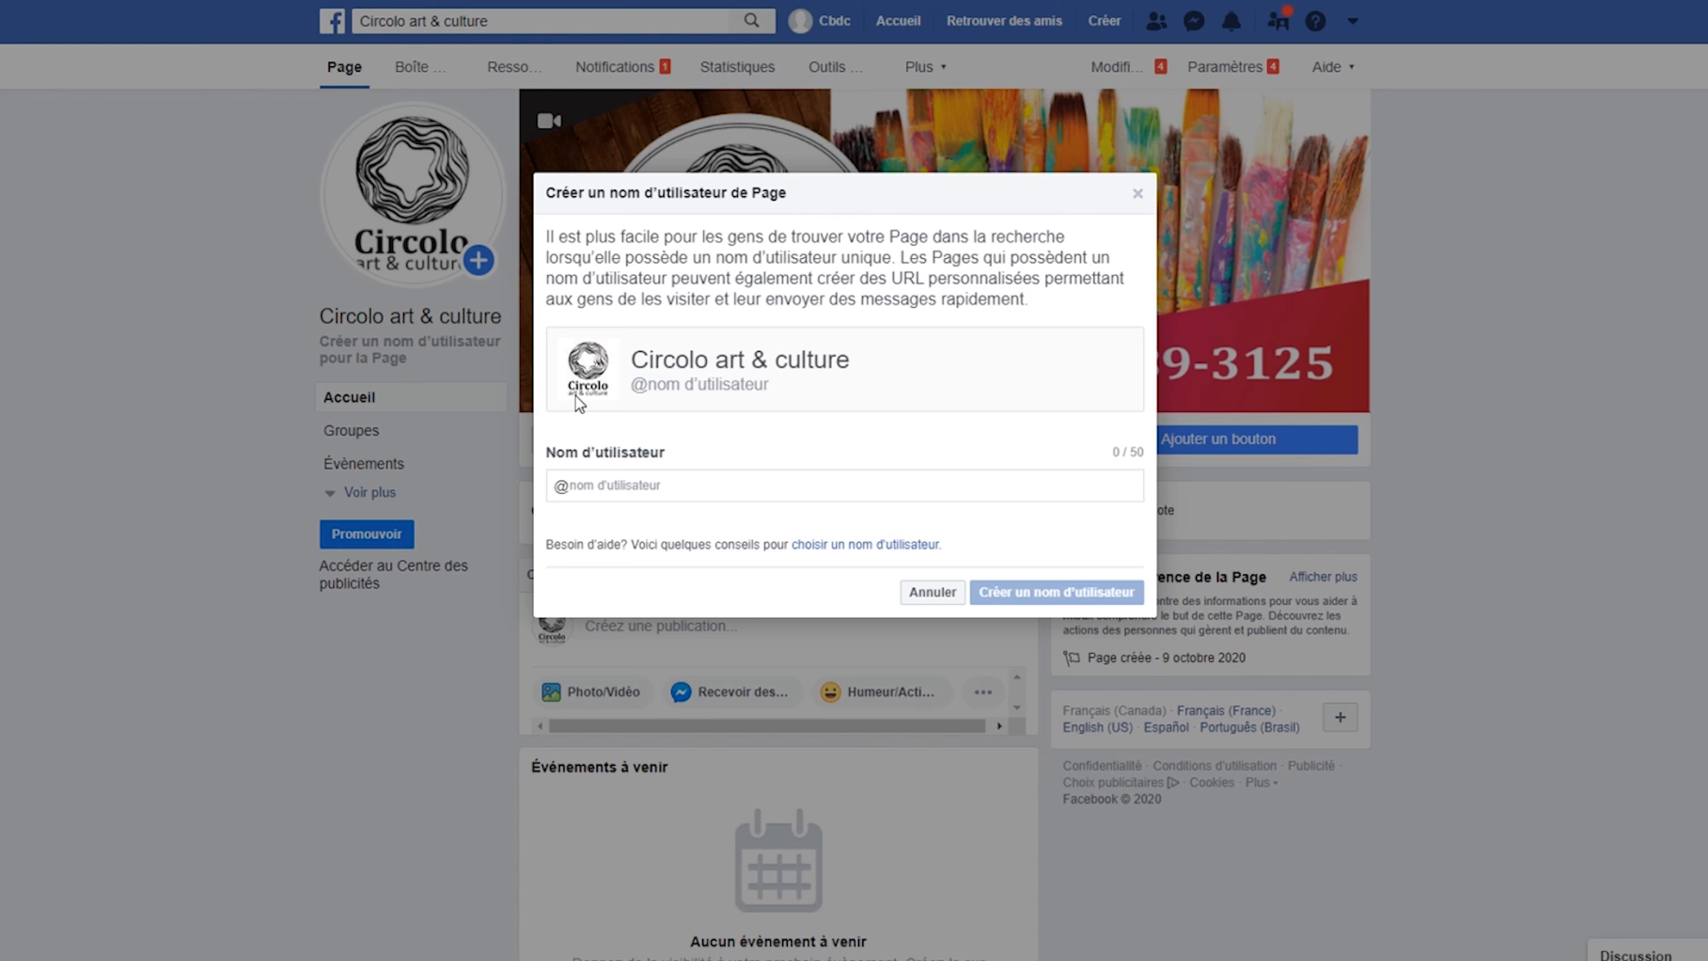
left_click(626, 479)
type("Circolo")
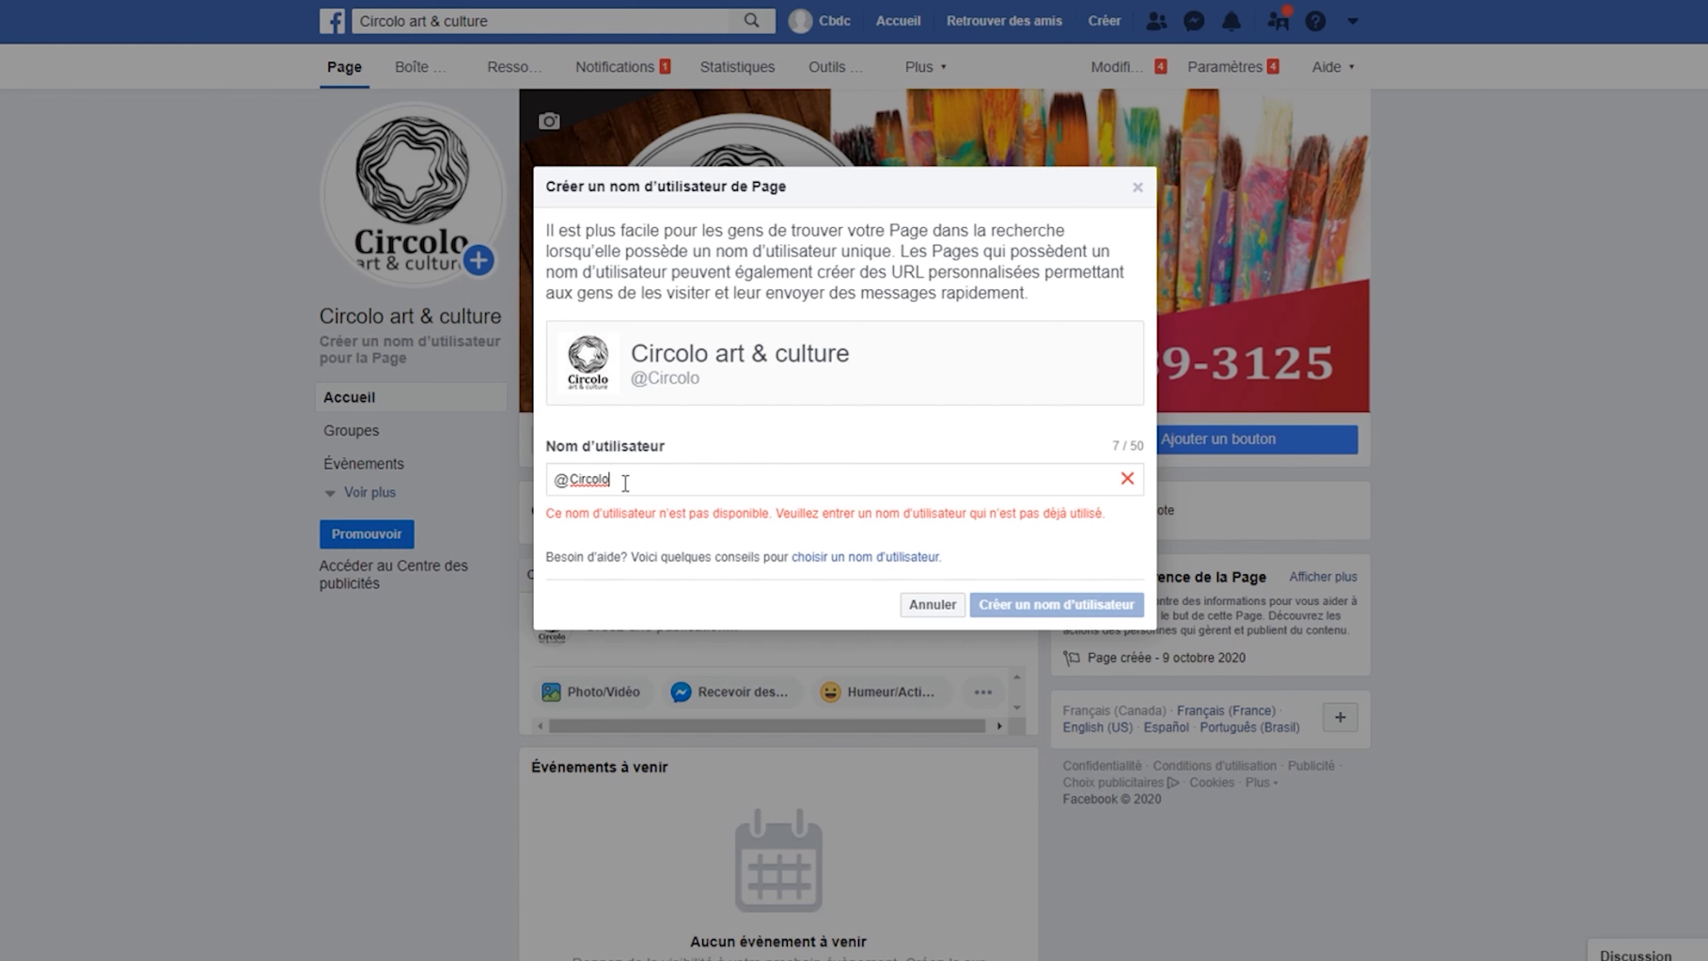
type("1")
key("BackSpace")
type("2")
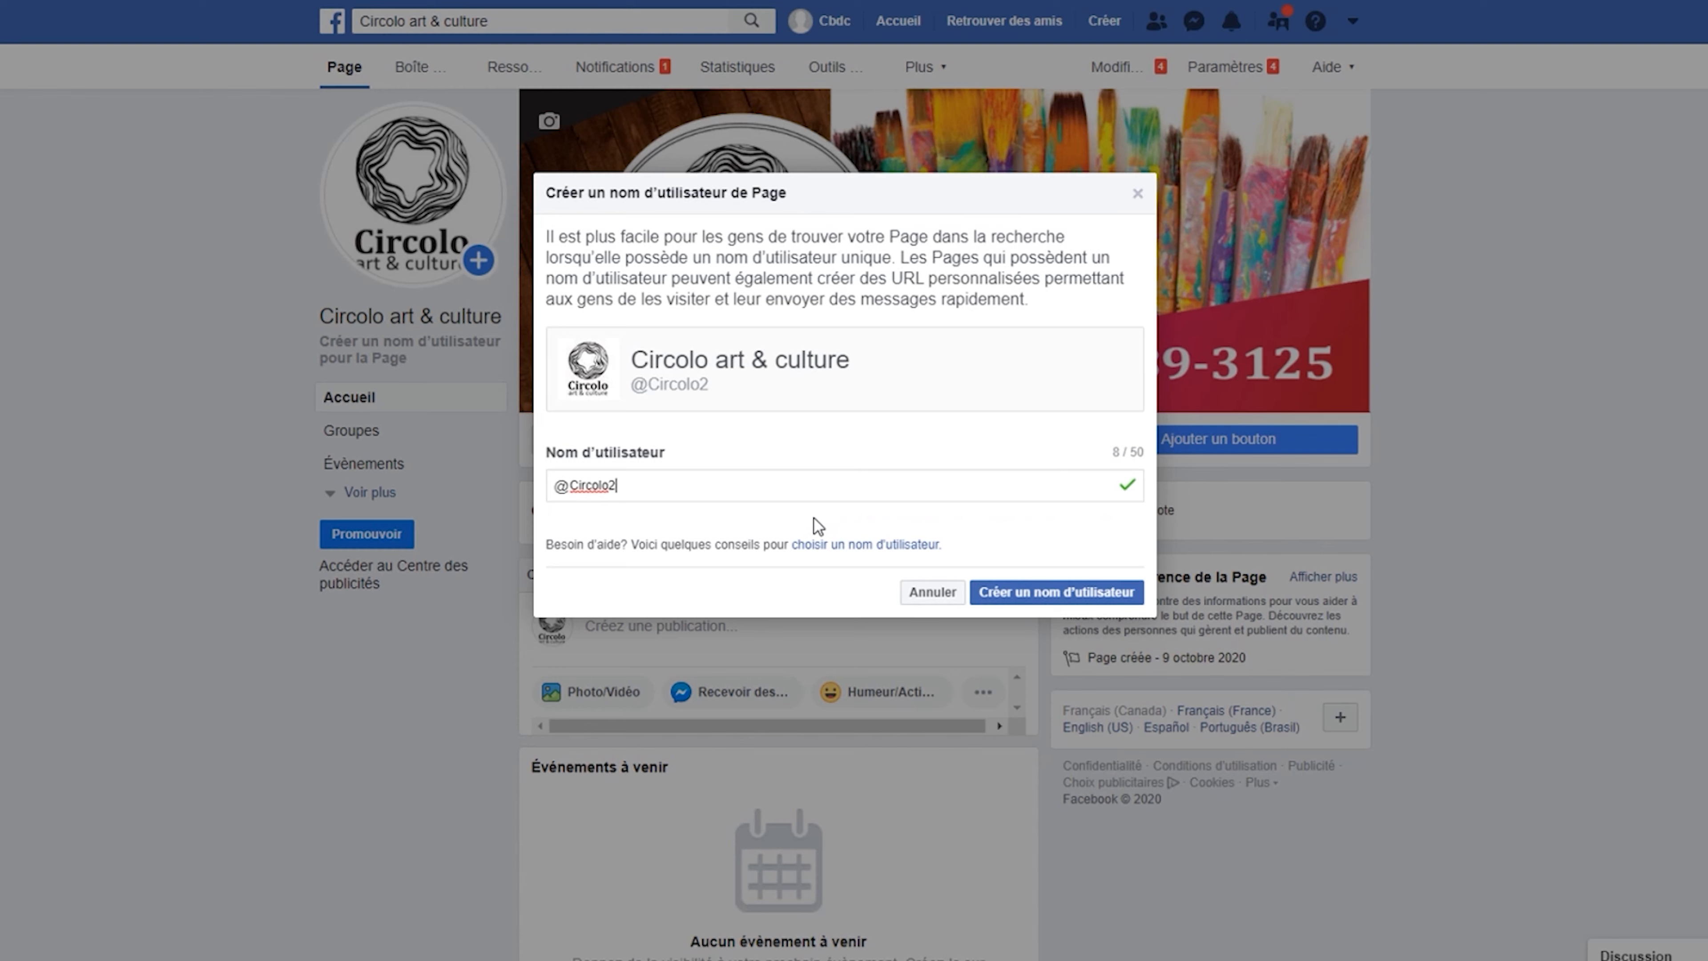
key("BackSpace")
key("Home")
type(".")
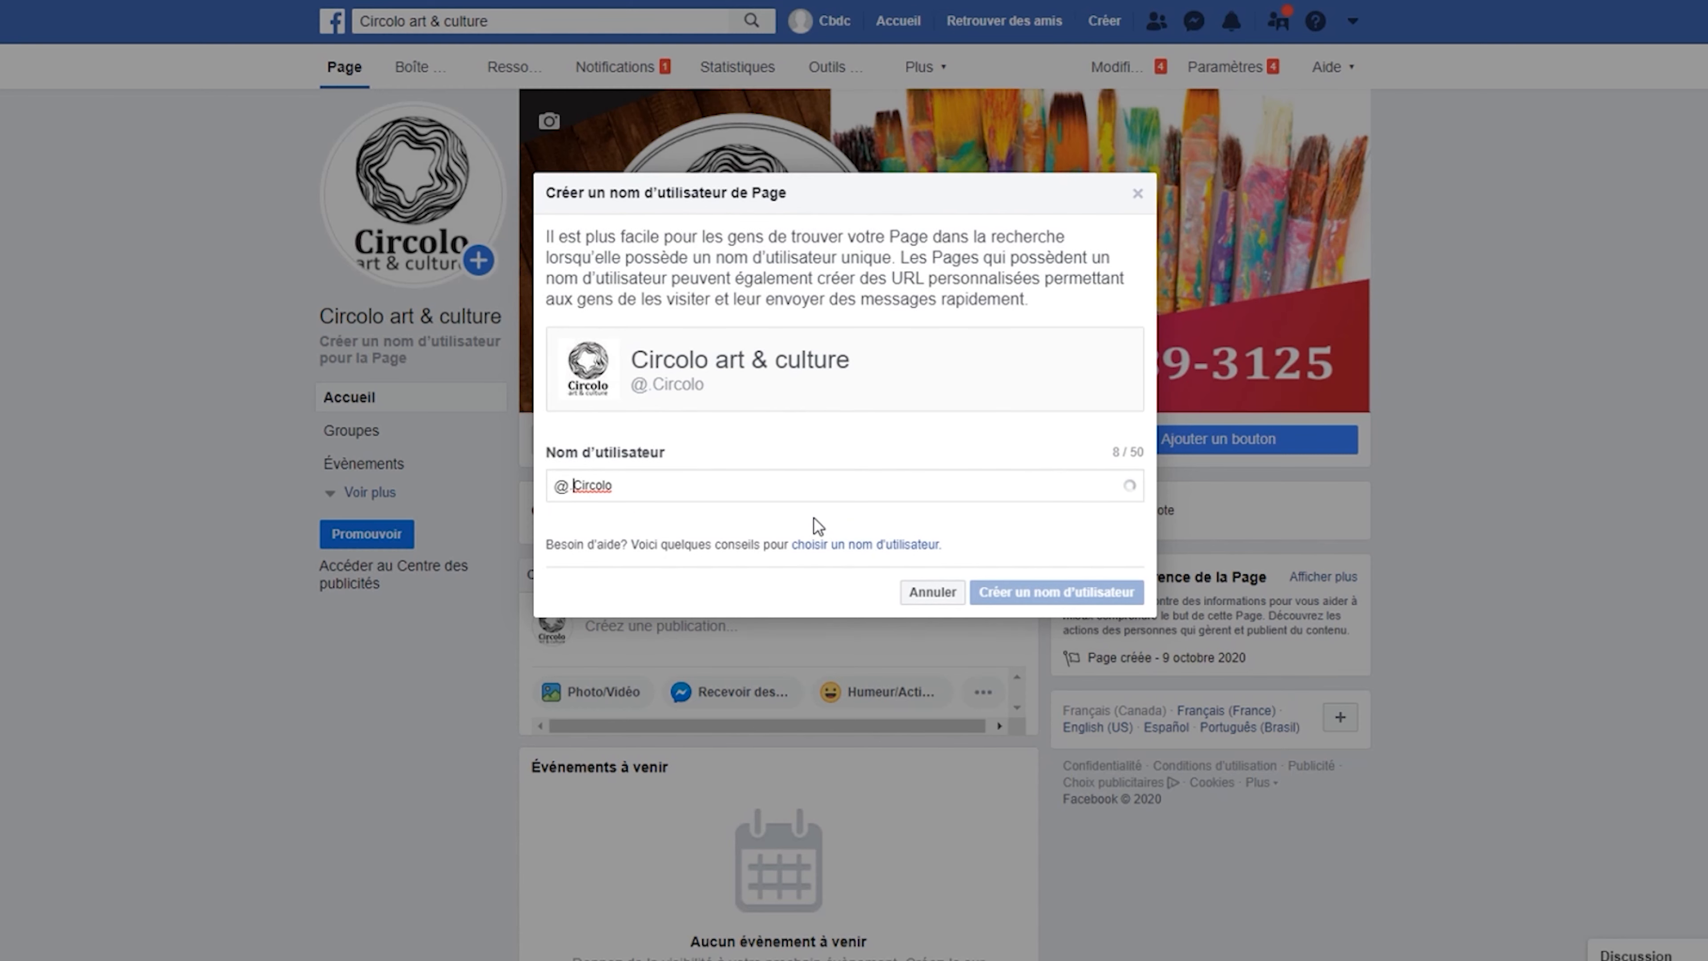
key("BackSpace")
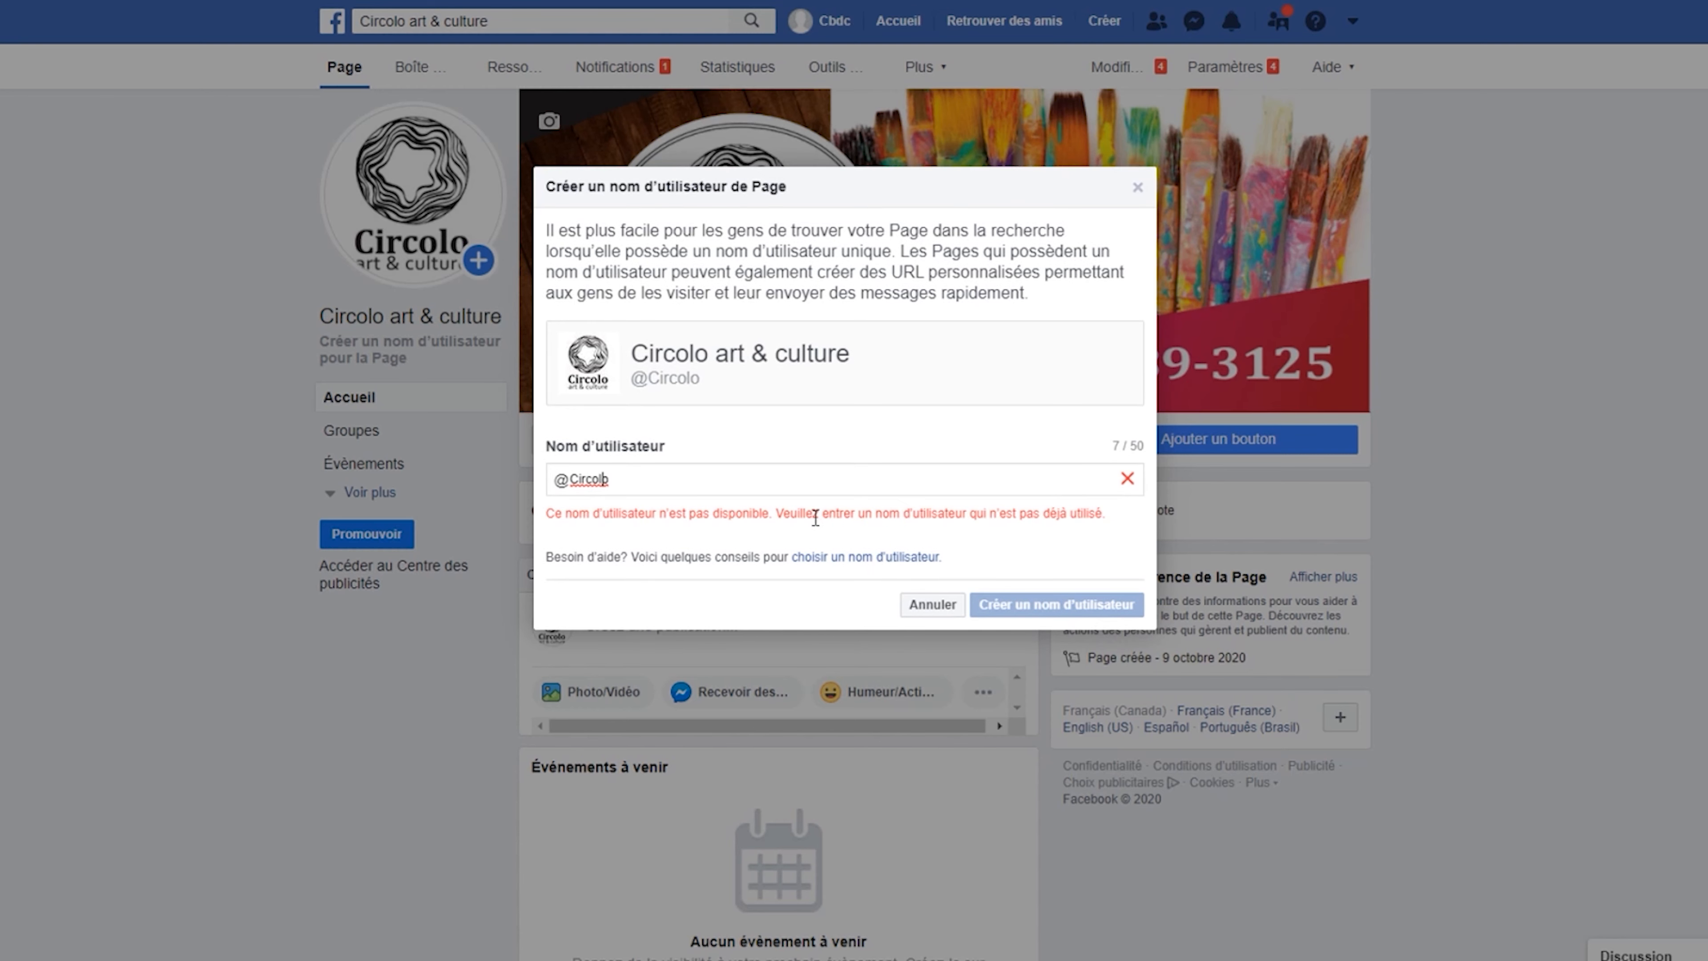
type("2")
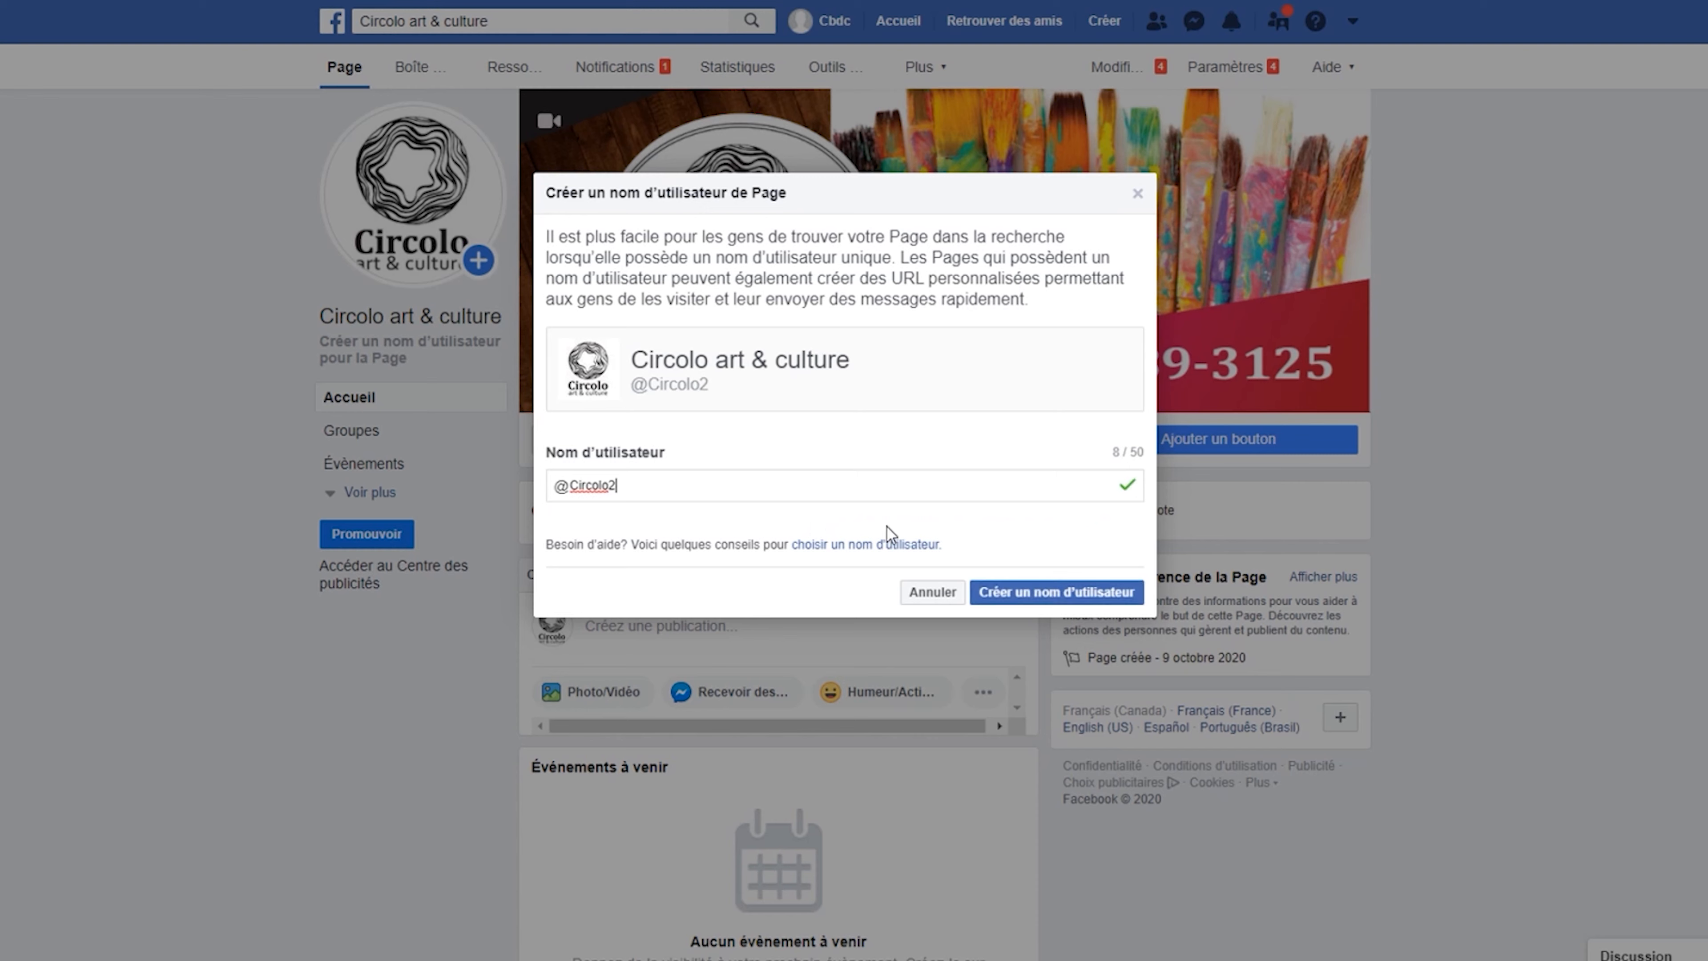
left_click(1035, 593)
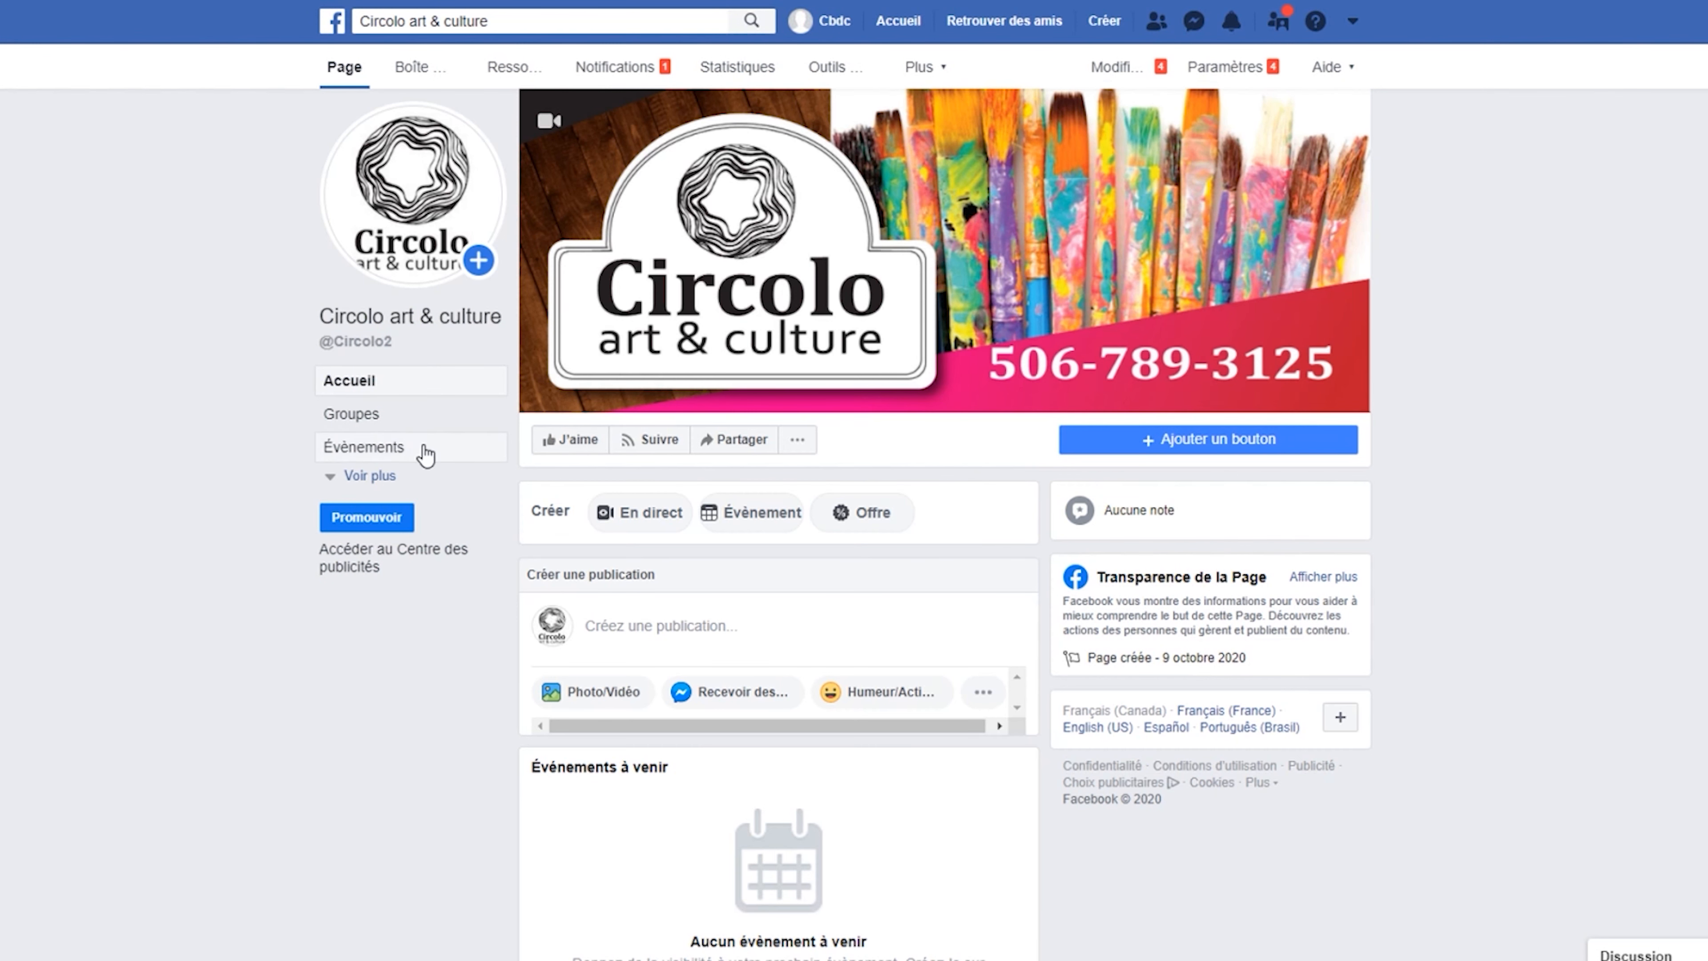
left_click(363, 476)
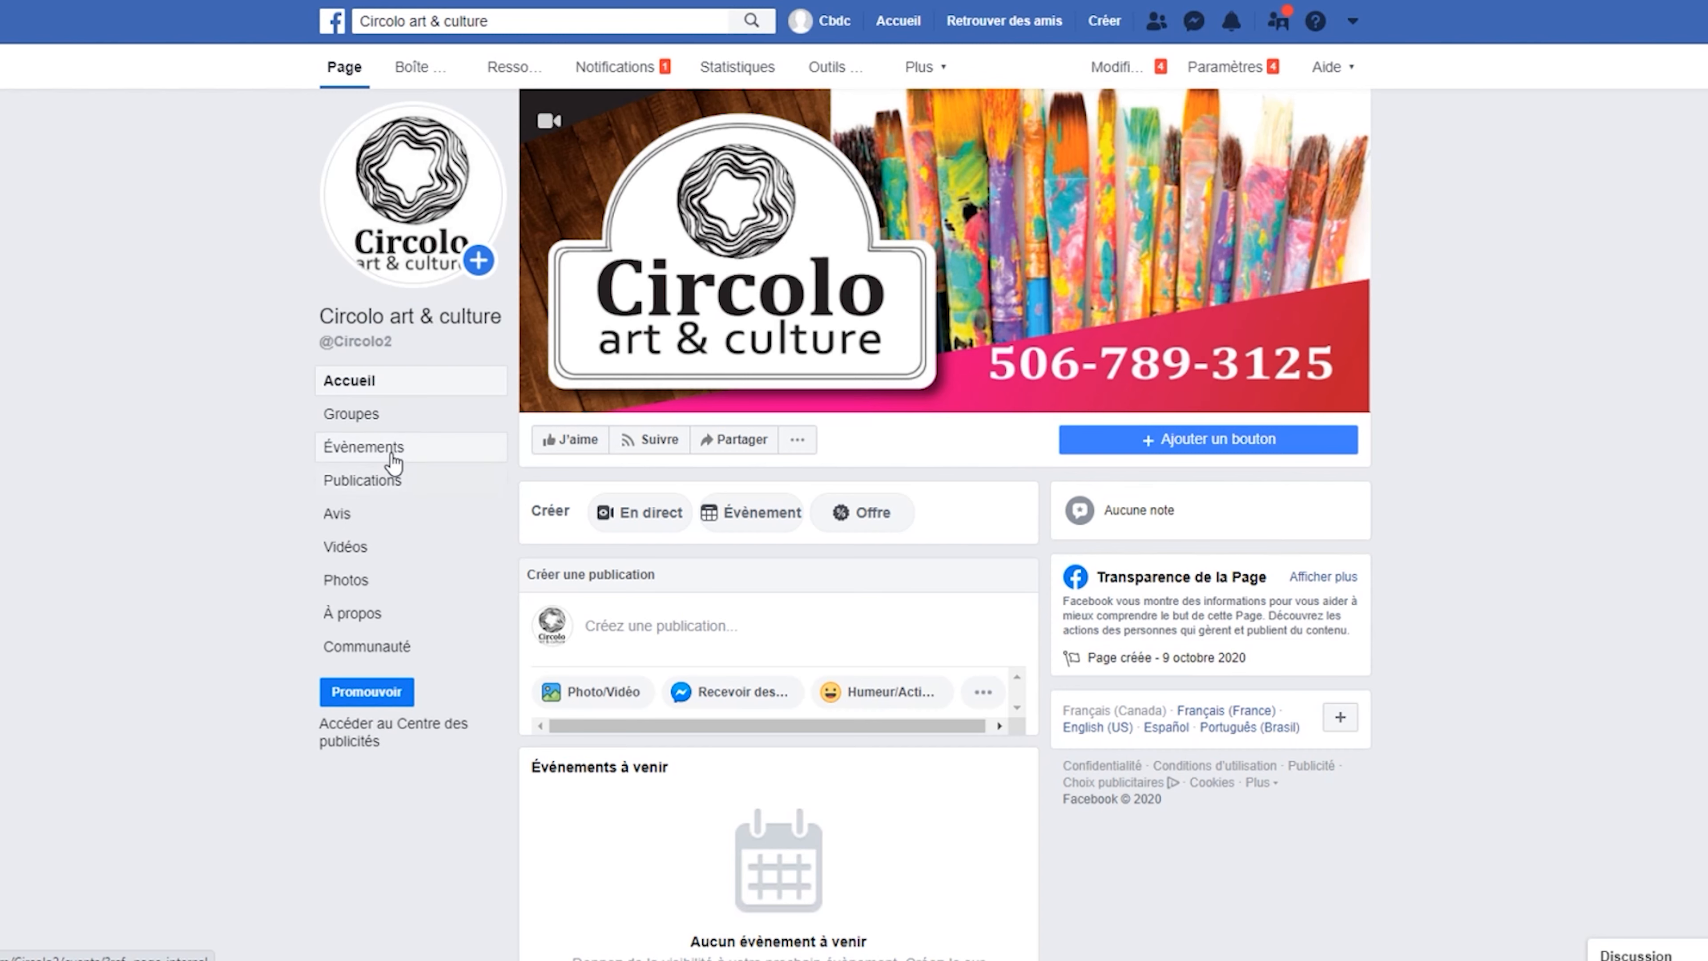
Paste and save the creative community space description in the page's About details.
left_click(372, 613)
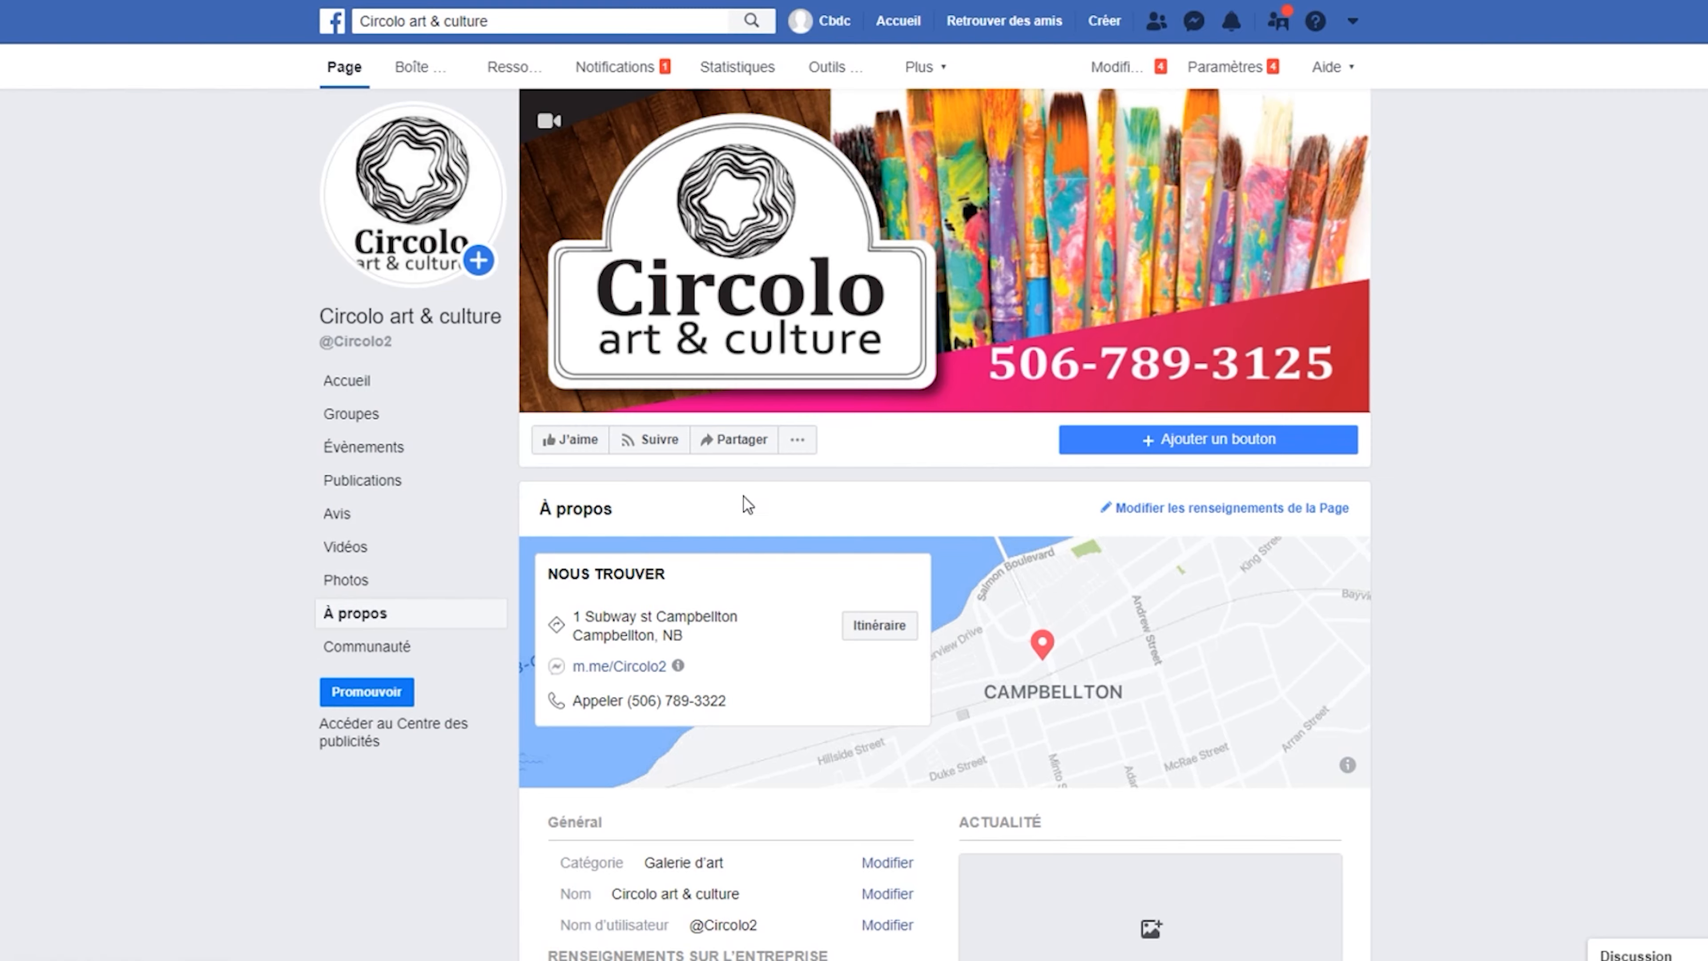
scroll(743, 497, "down", 5)
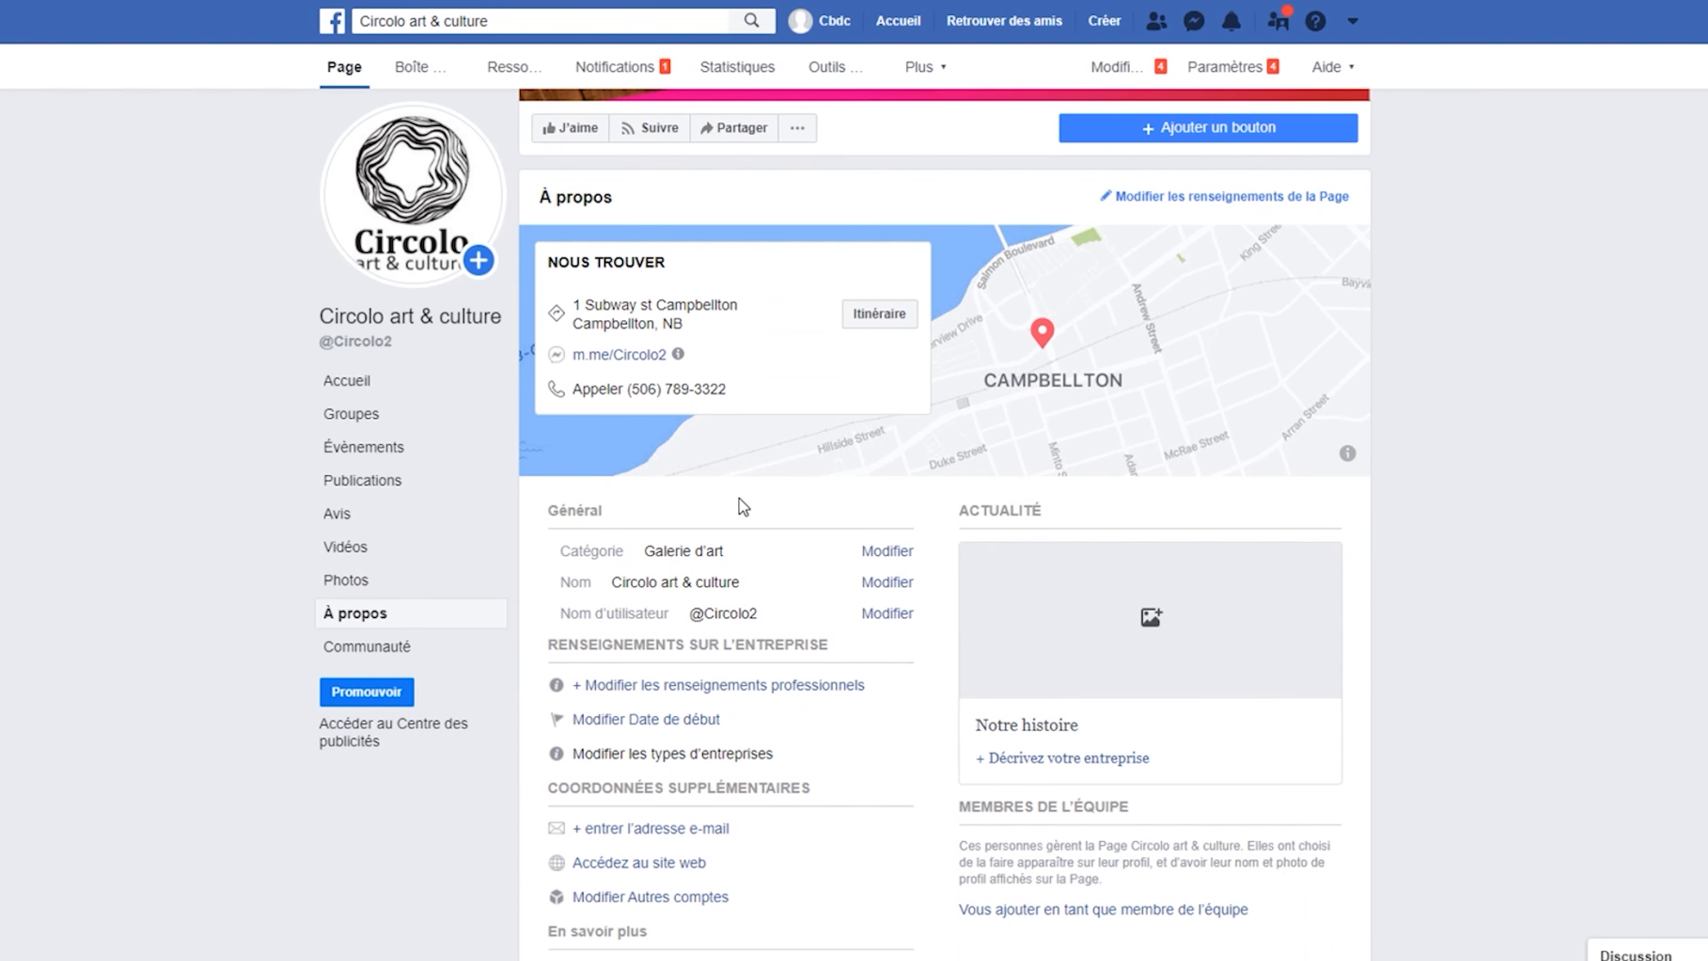
left_click(1308, 199)
left_click(852, 285)
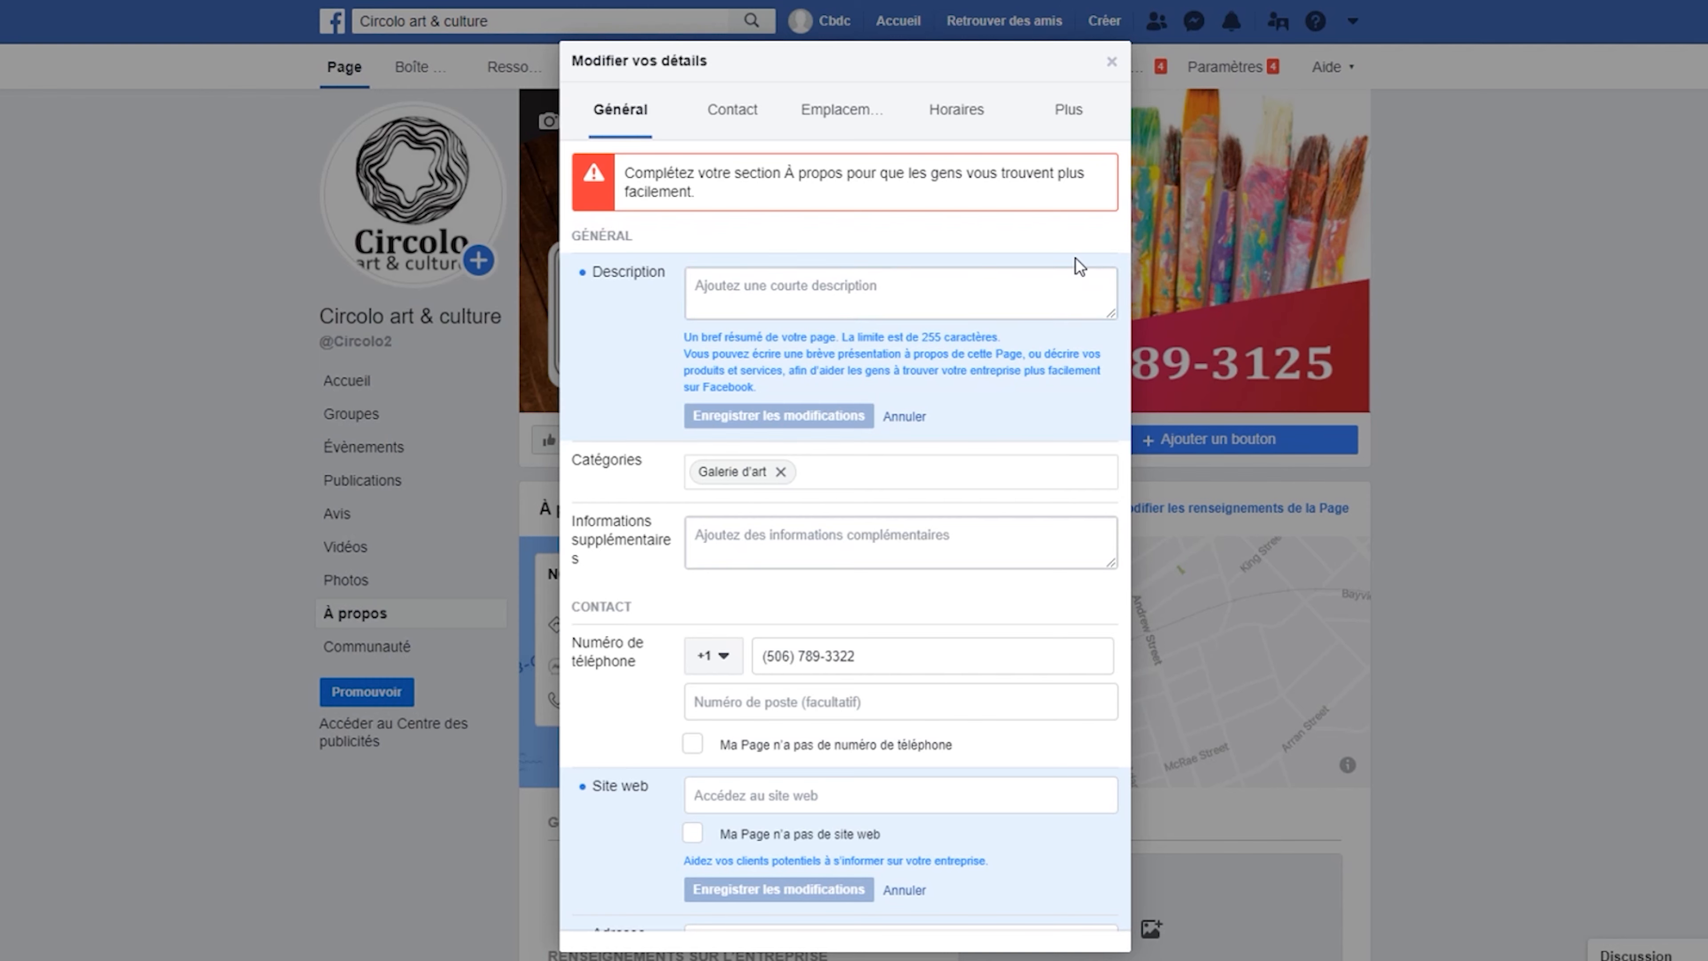
left_click(836, 290)
type("Circolo art & culture sont un espace créatif où la communauté peut se rencontrer et se mêler. -Ateliers d'art, spectacles de musique, développement professionnel, social et communautaire avec art et créativité.")
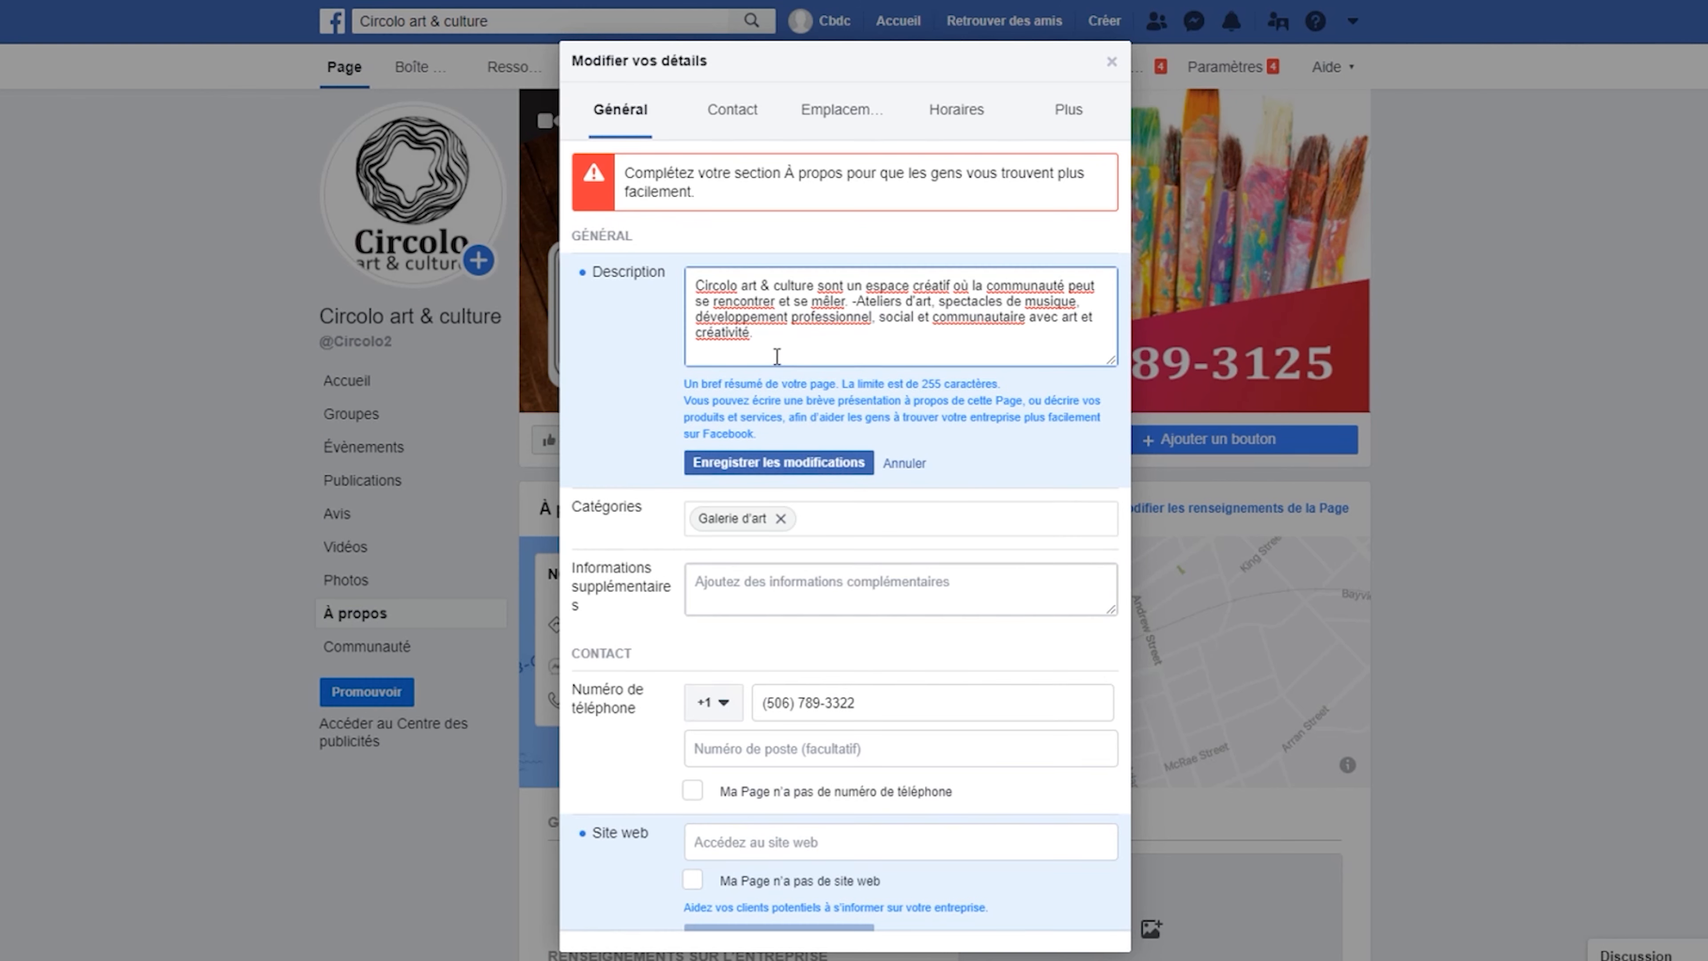
left_click(817, 463)
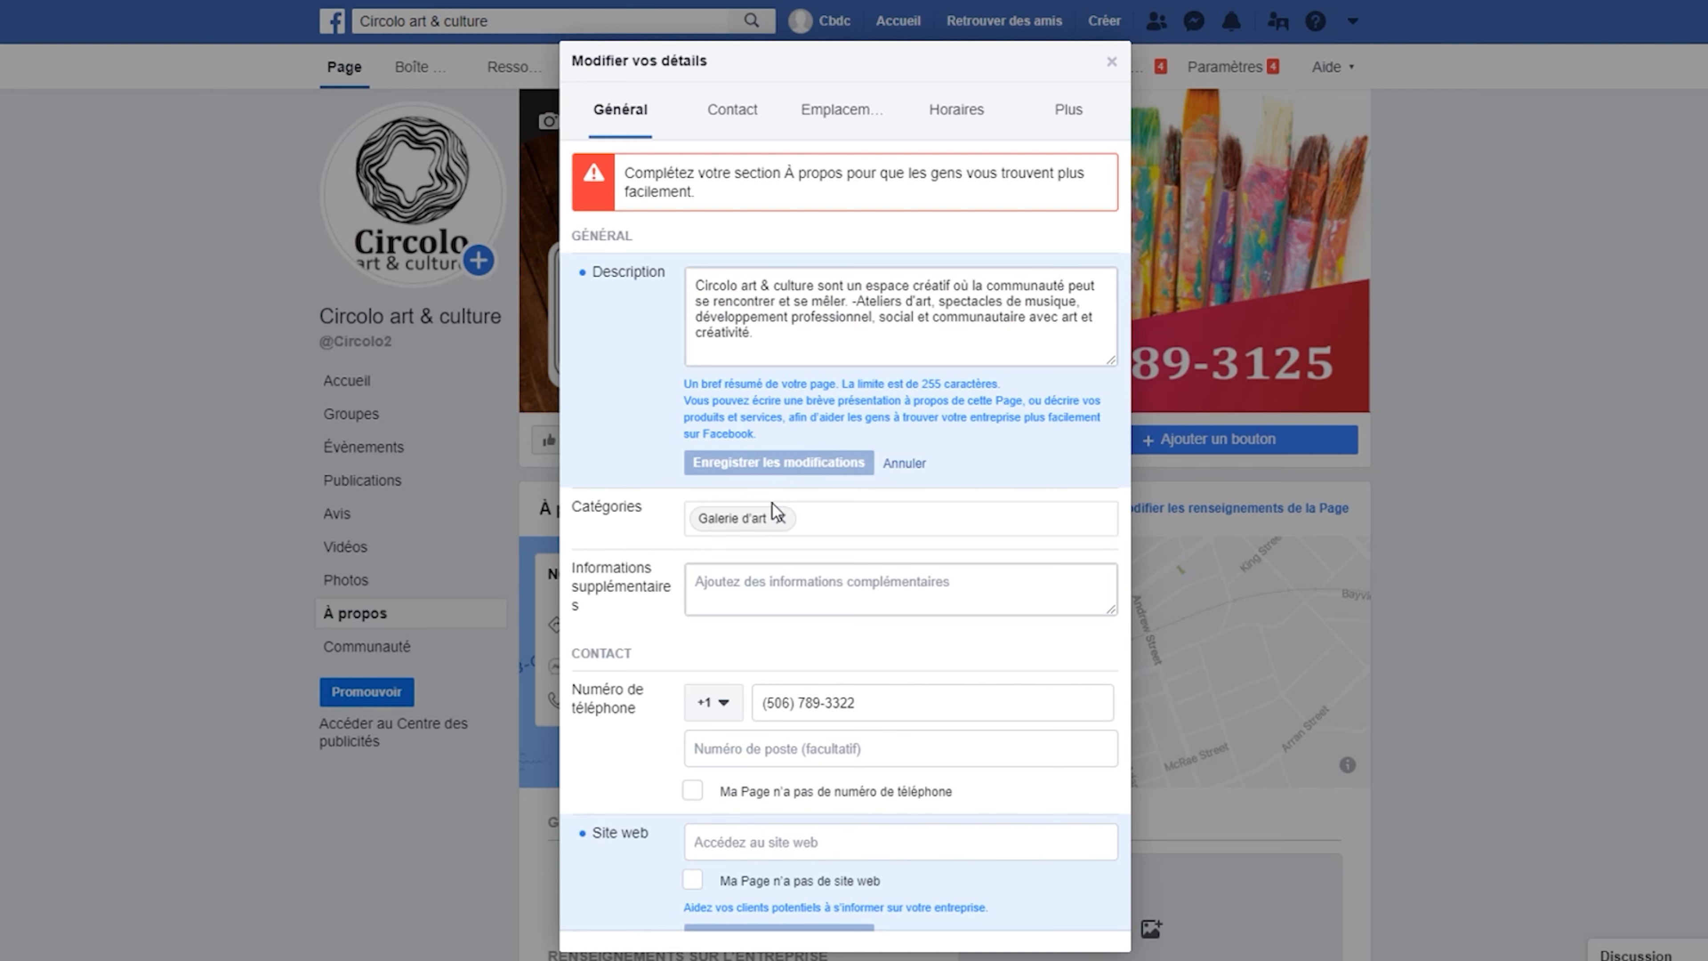
Add 'Salle de musique en direct' as a second category beside Galerie d'art.
left_click(827, 518)
type("M")
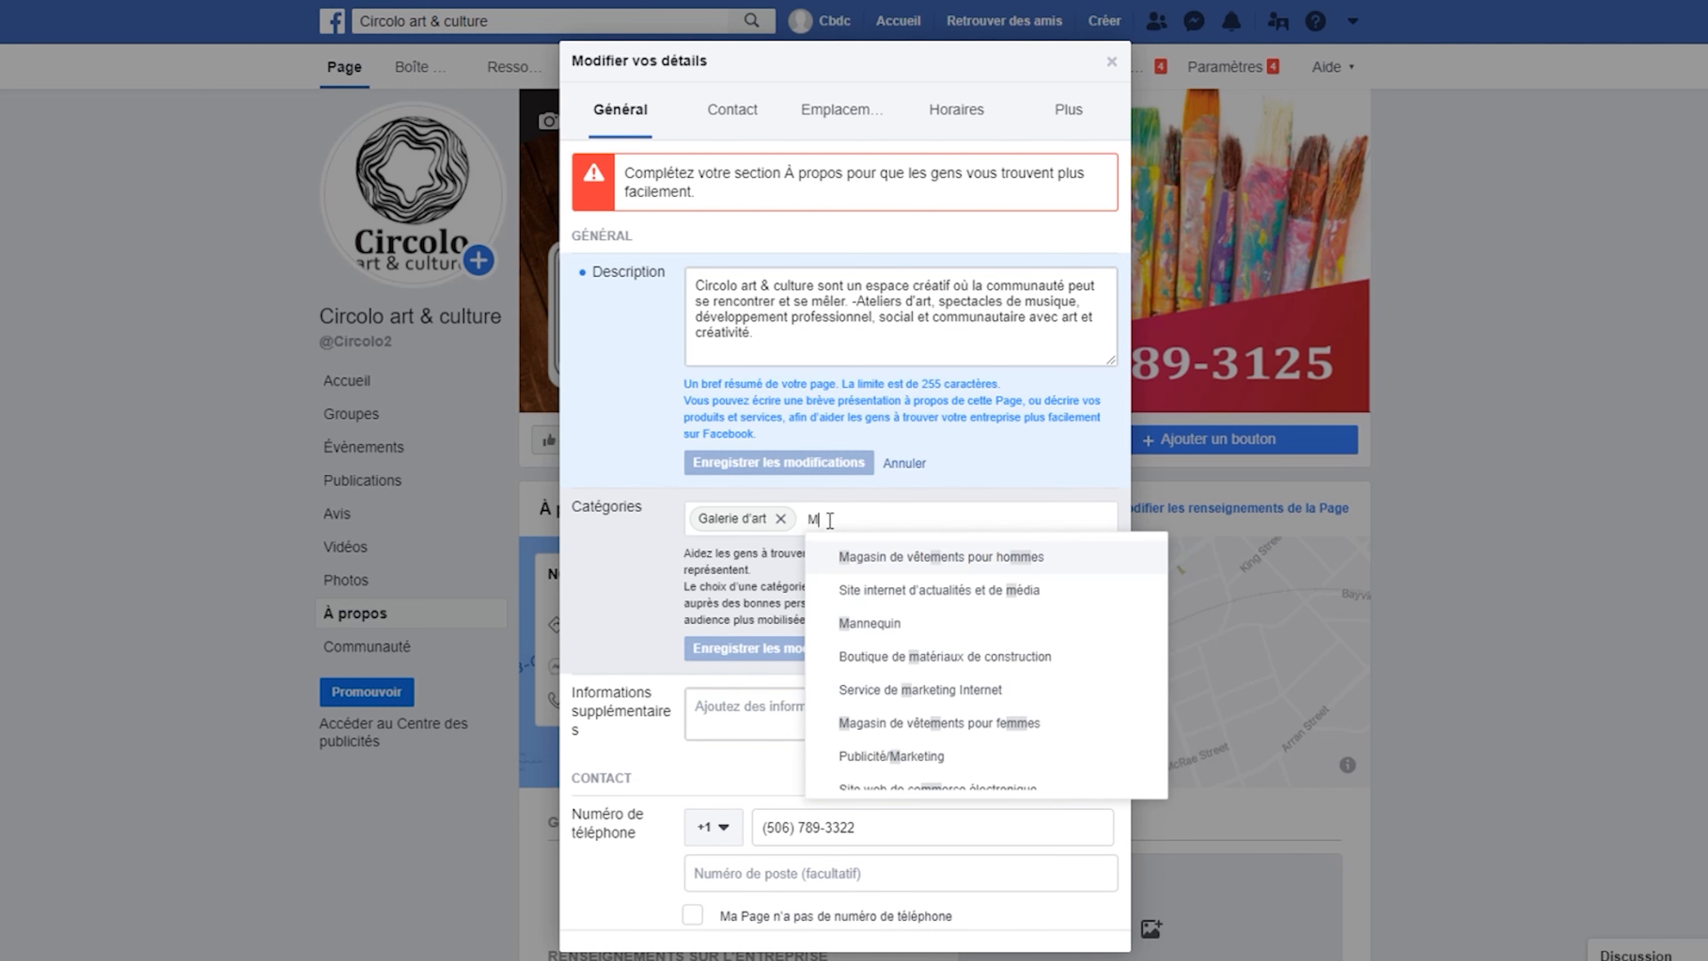
type("usiq")
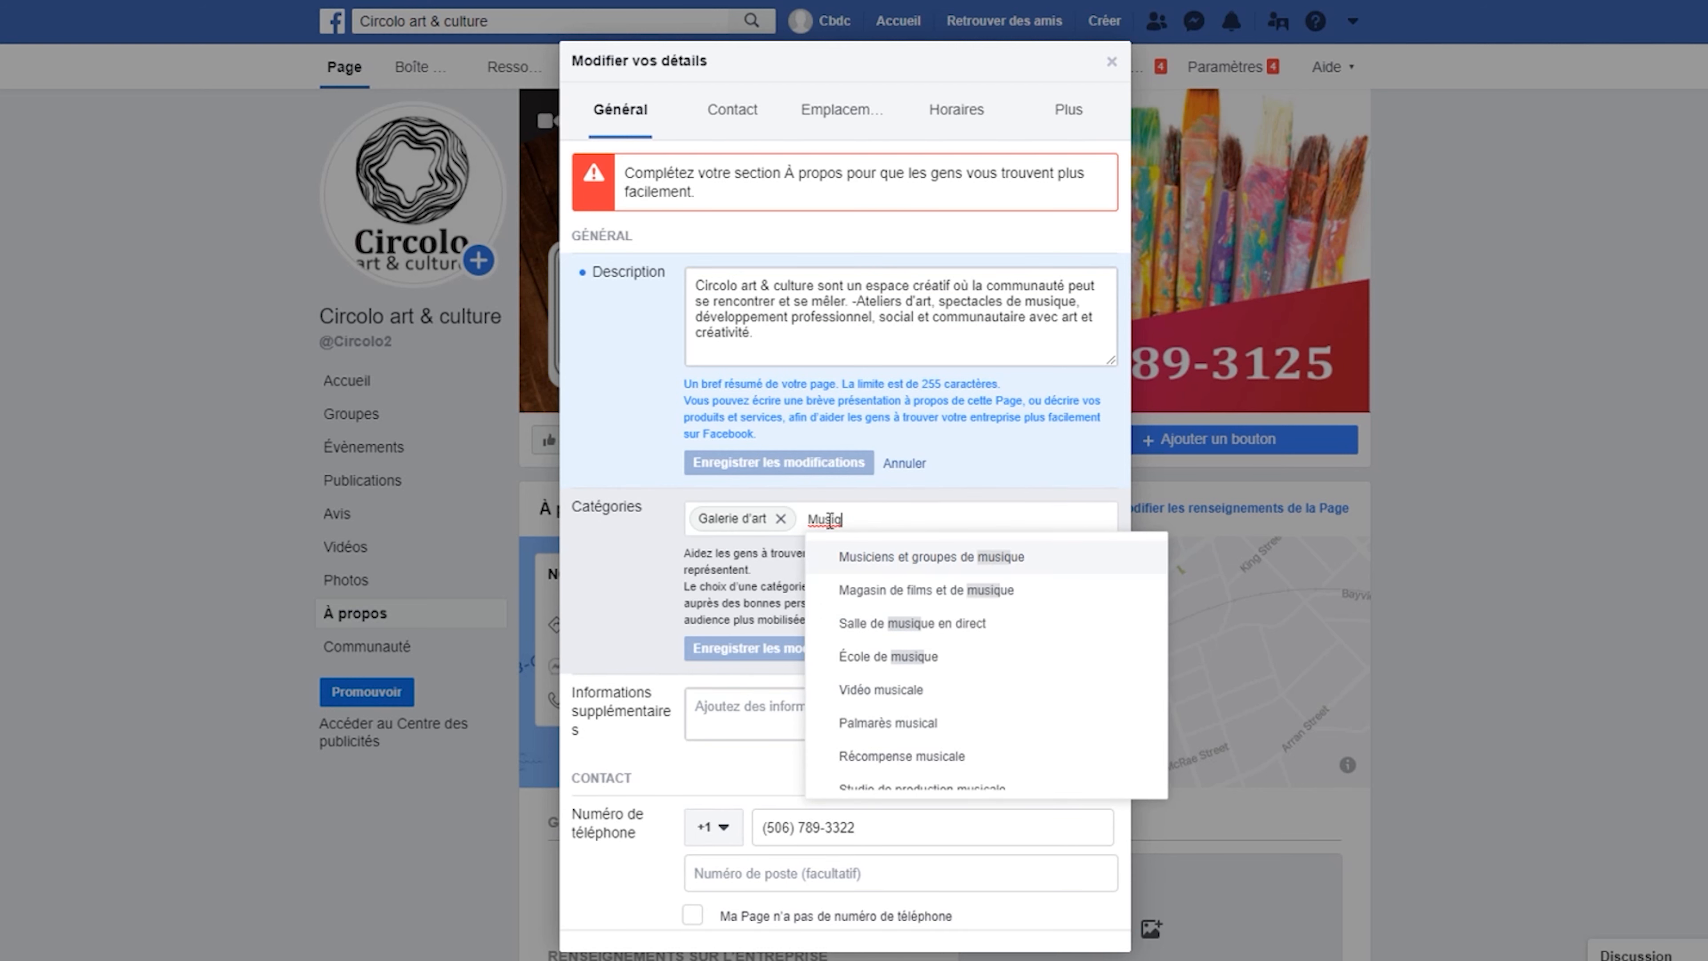
left_click(972, 629)
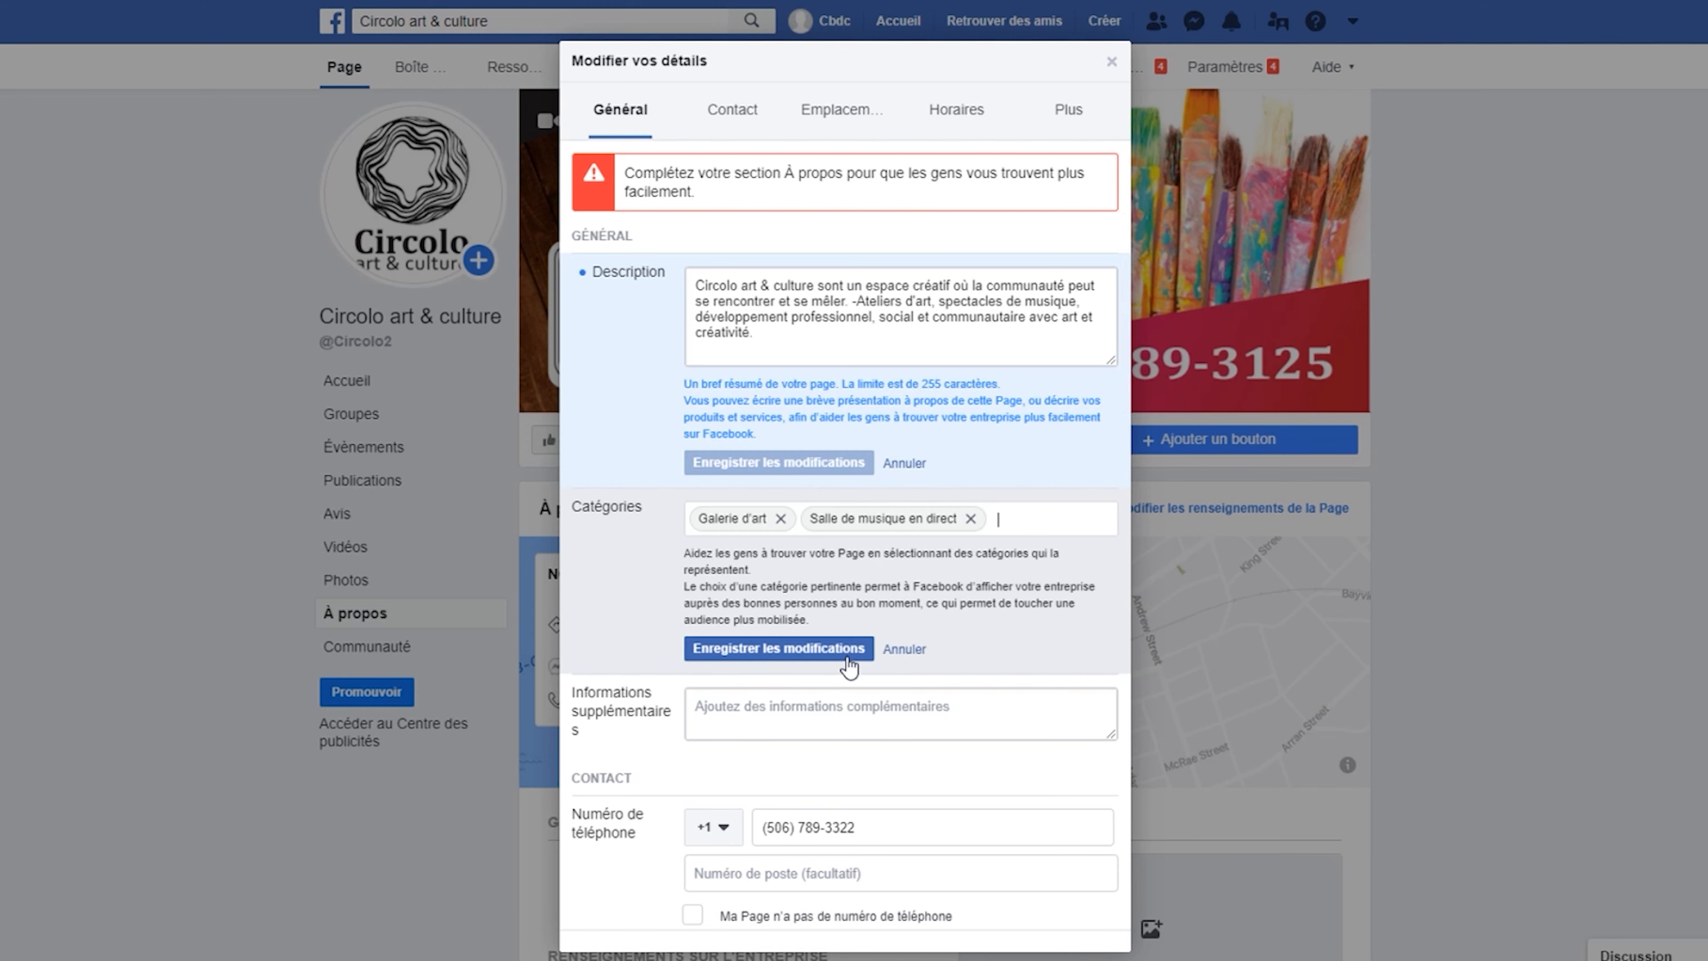
left_click(824, 656)
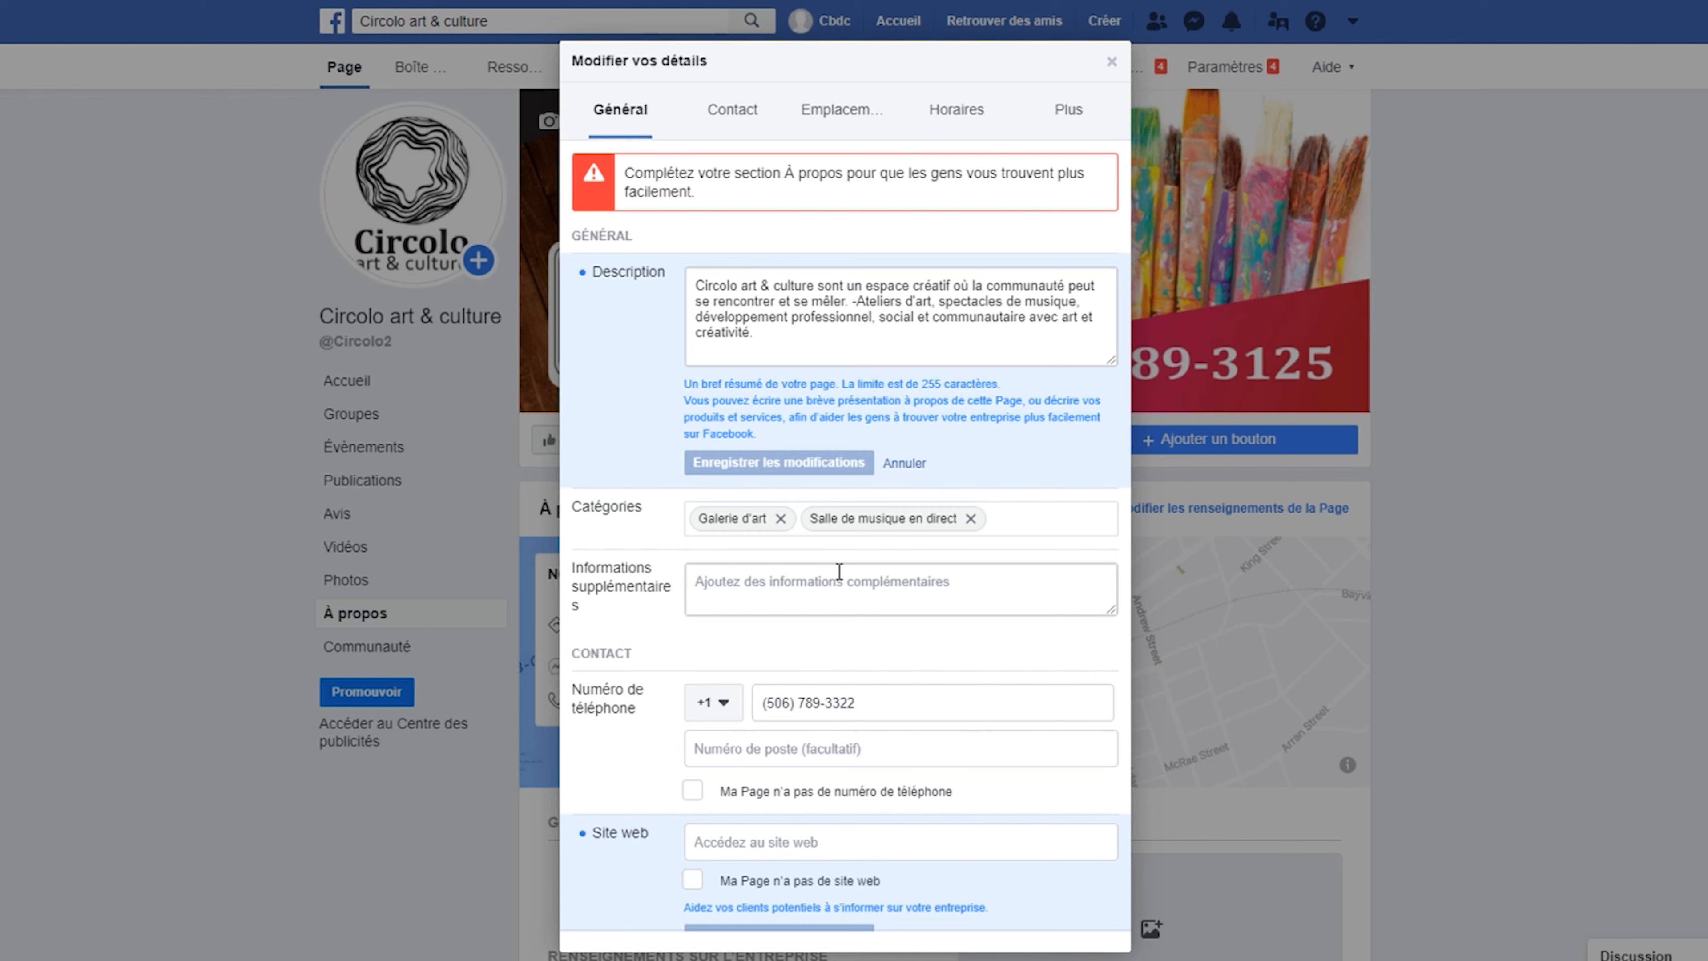
left_click(732, 109)
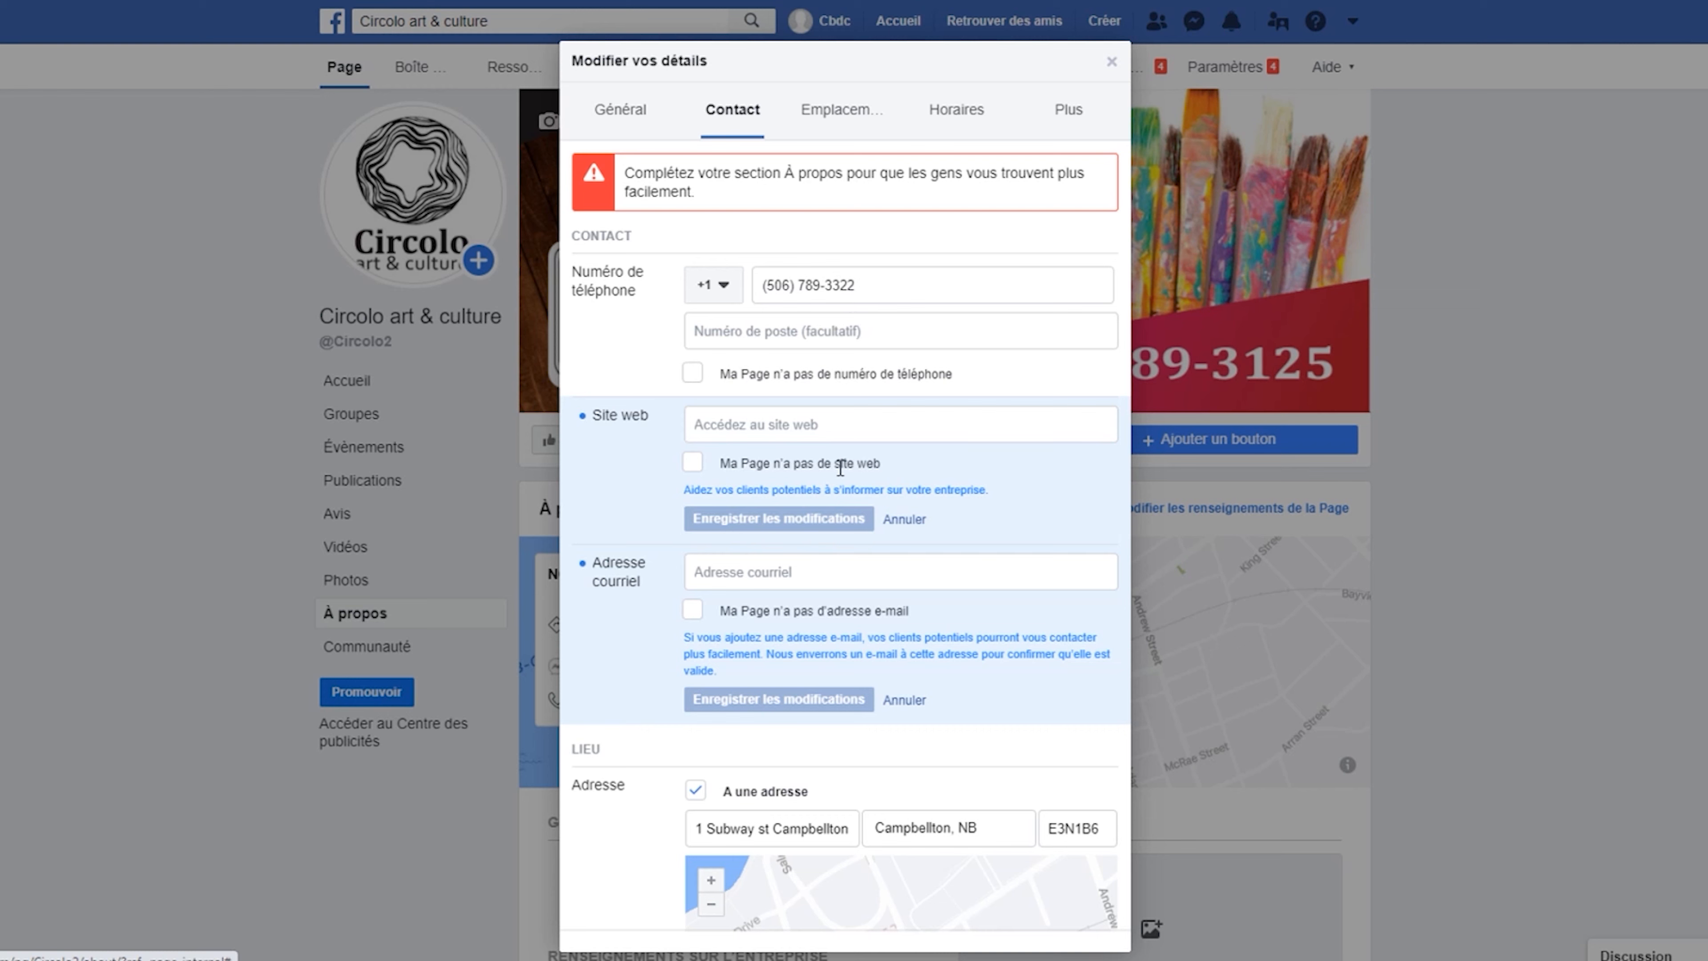
Mark the page as having no website and save the contact e-mail address.
left_click(694, 462)
left_click(772, 518)
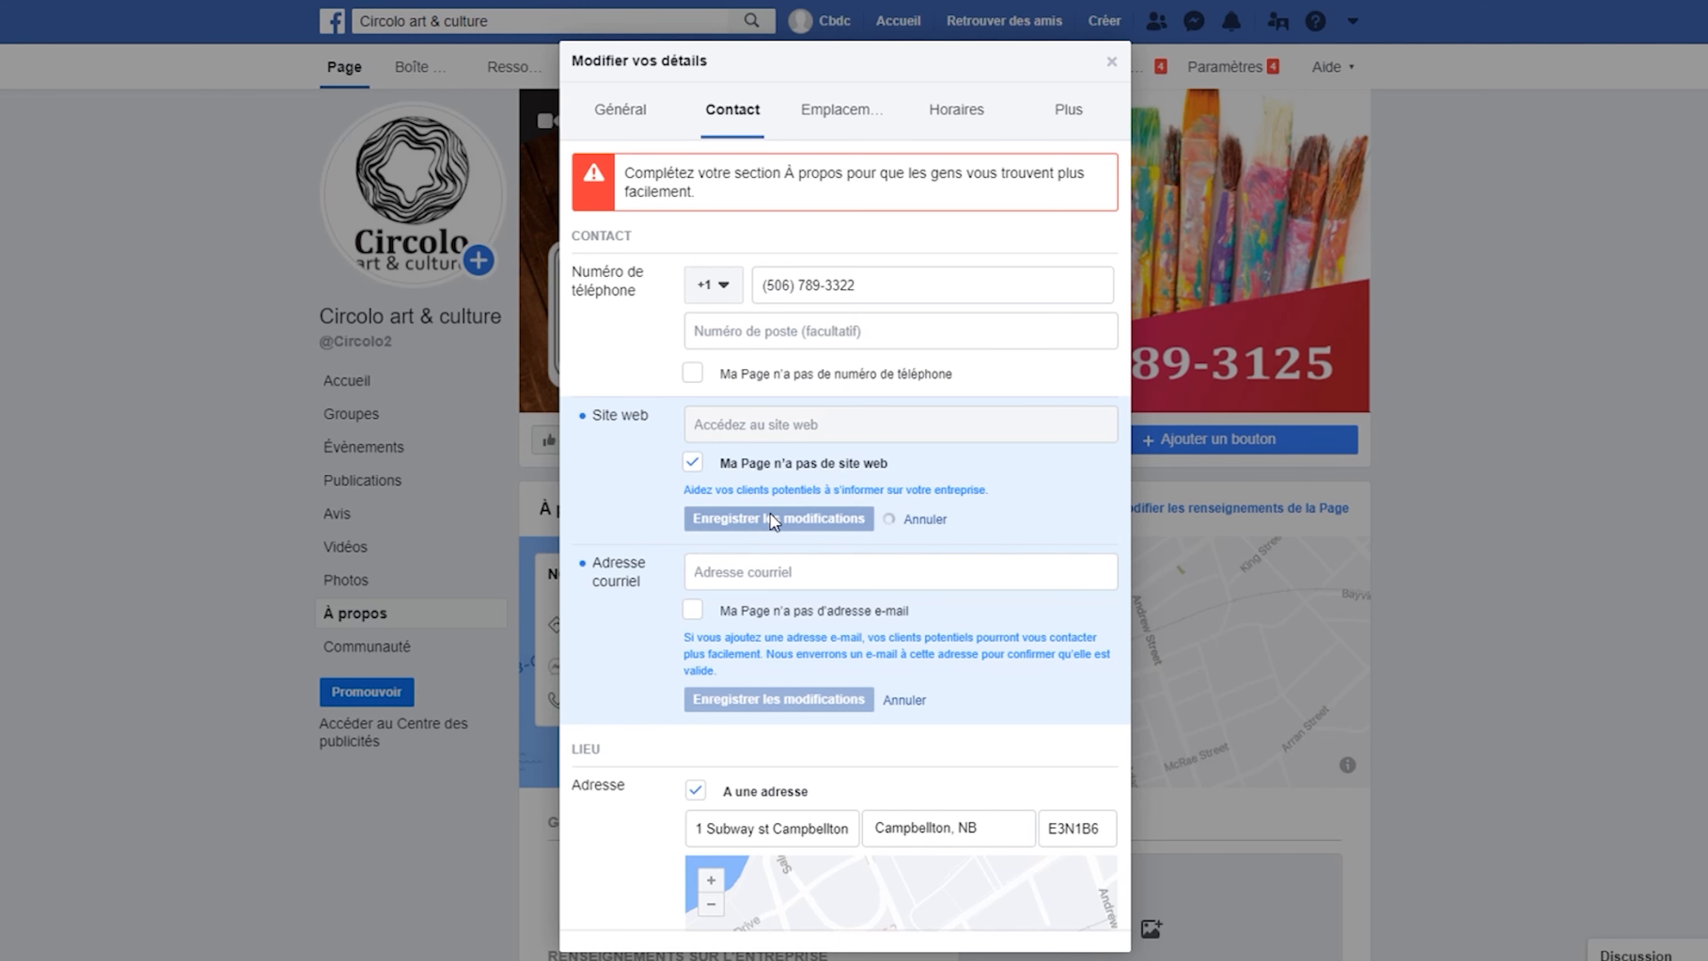
left_click(809, 571)
left_click(801, 700)
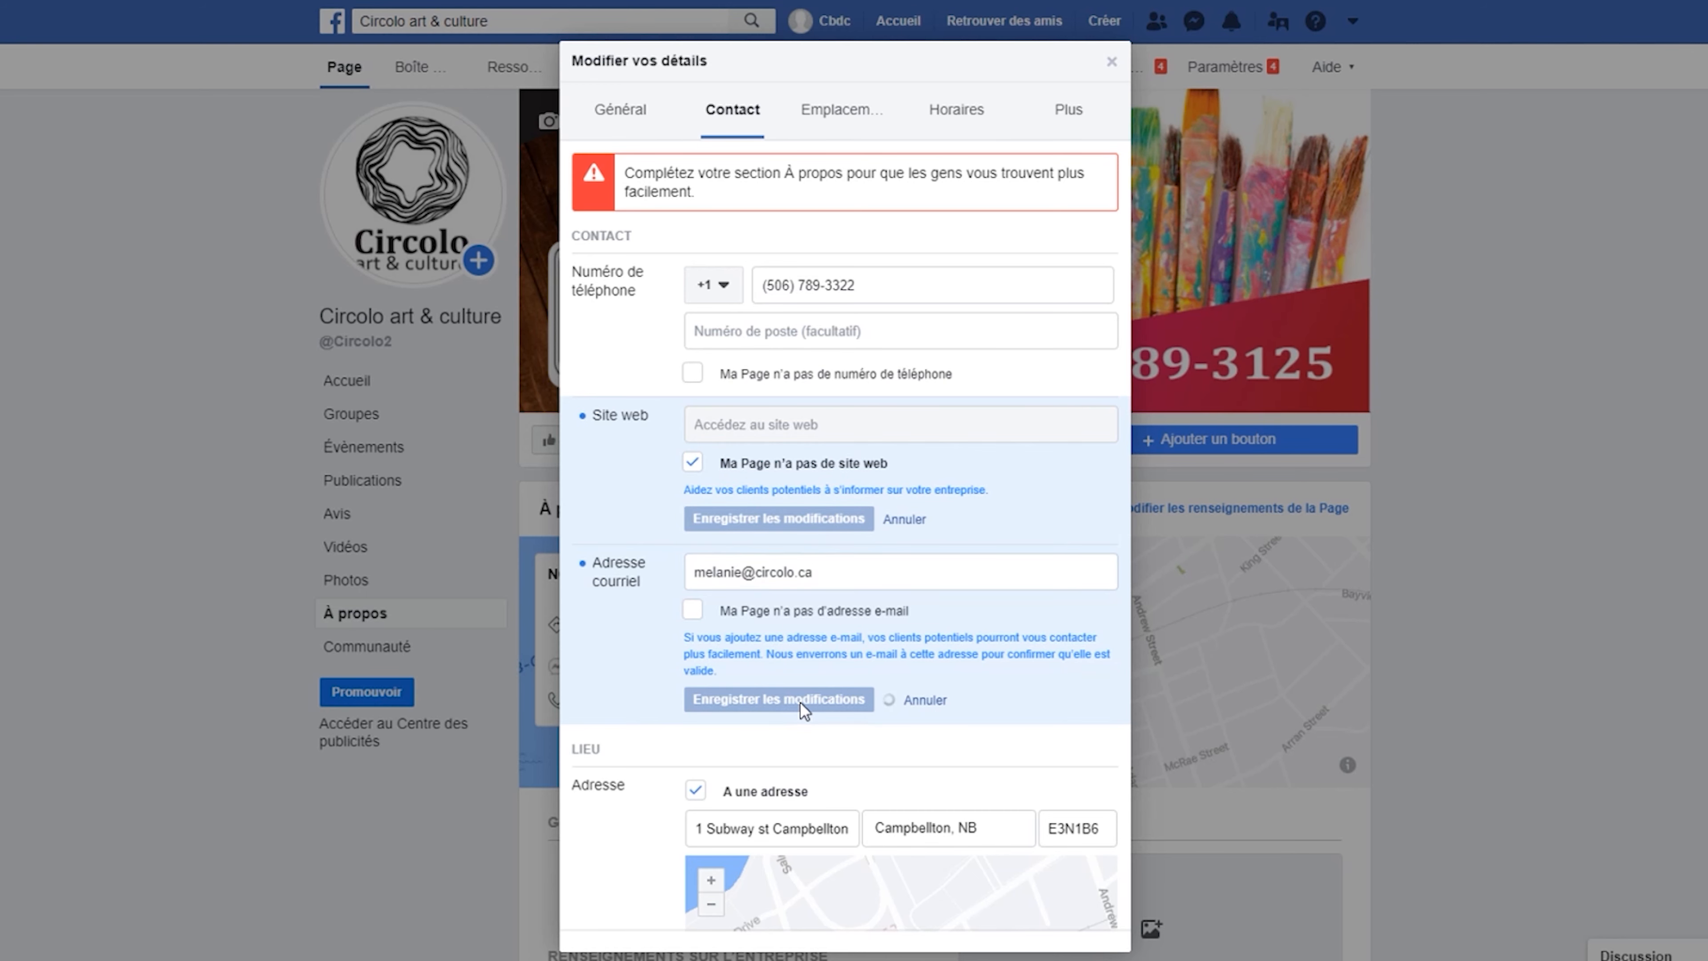
Nudge the address map pin and save the business location.
scroll(840, 580, "down", 5)
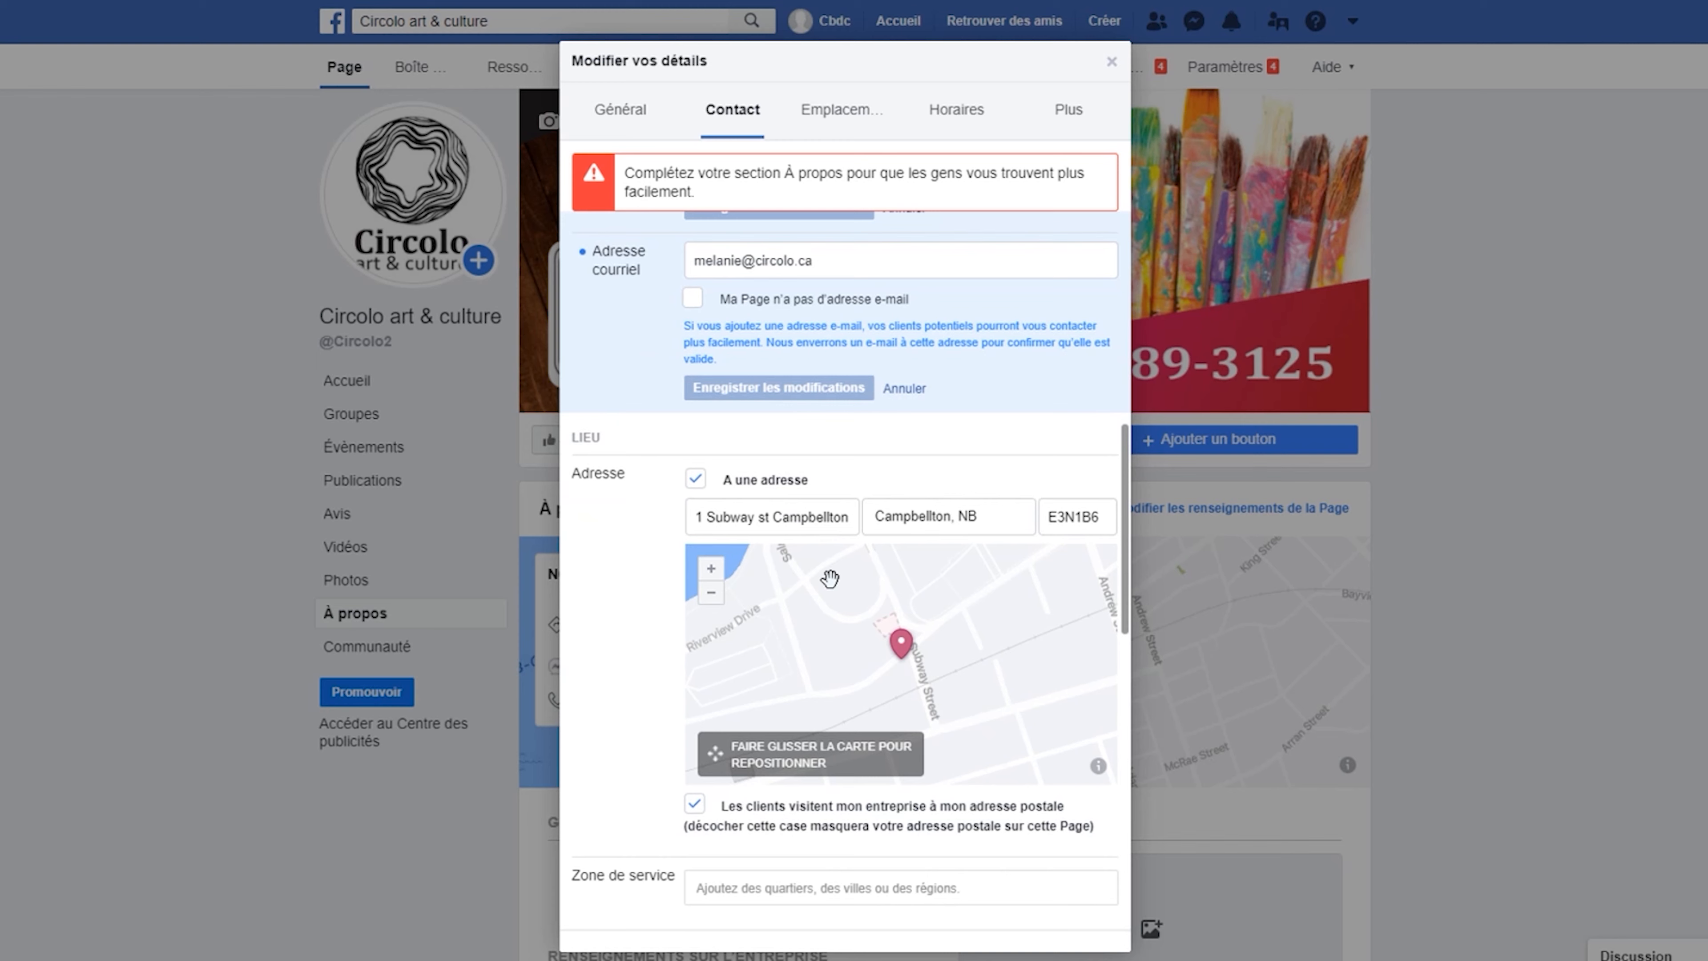
scroll(835, 583, "down", 2)
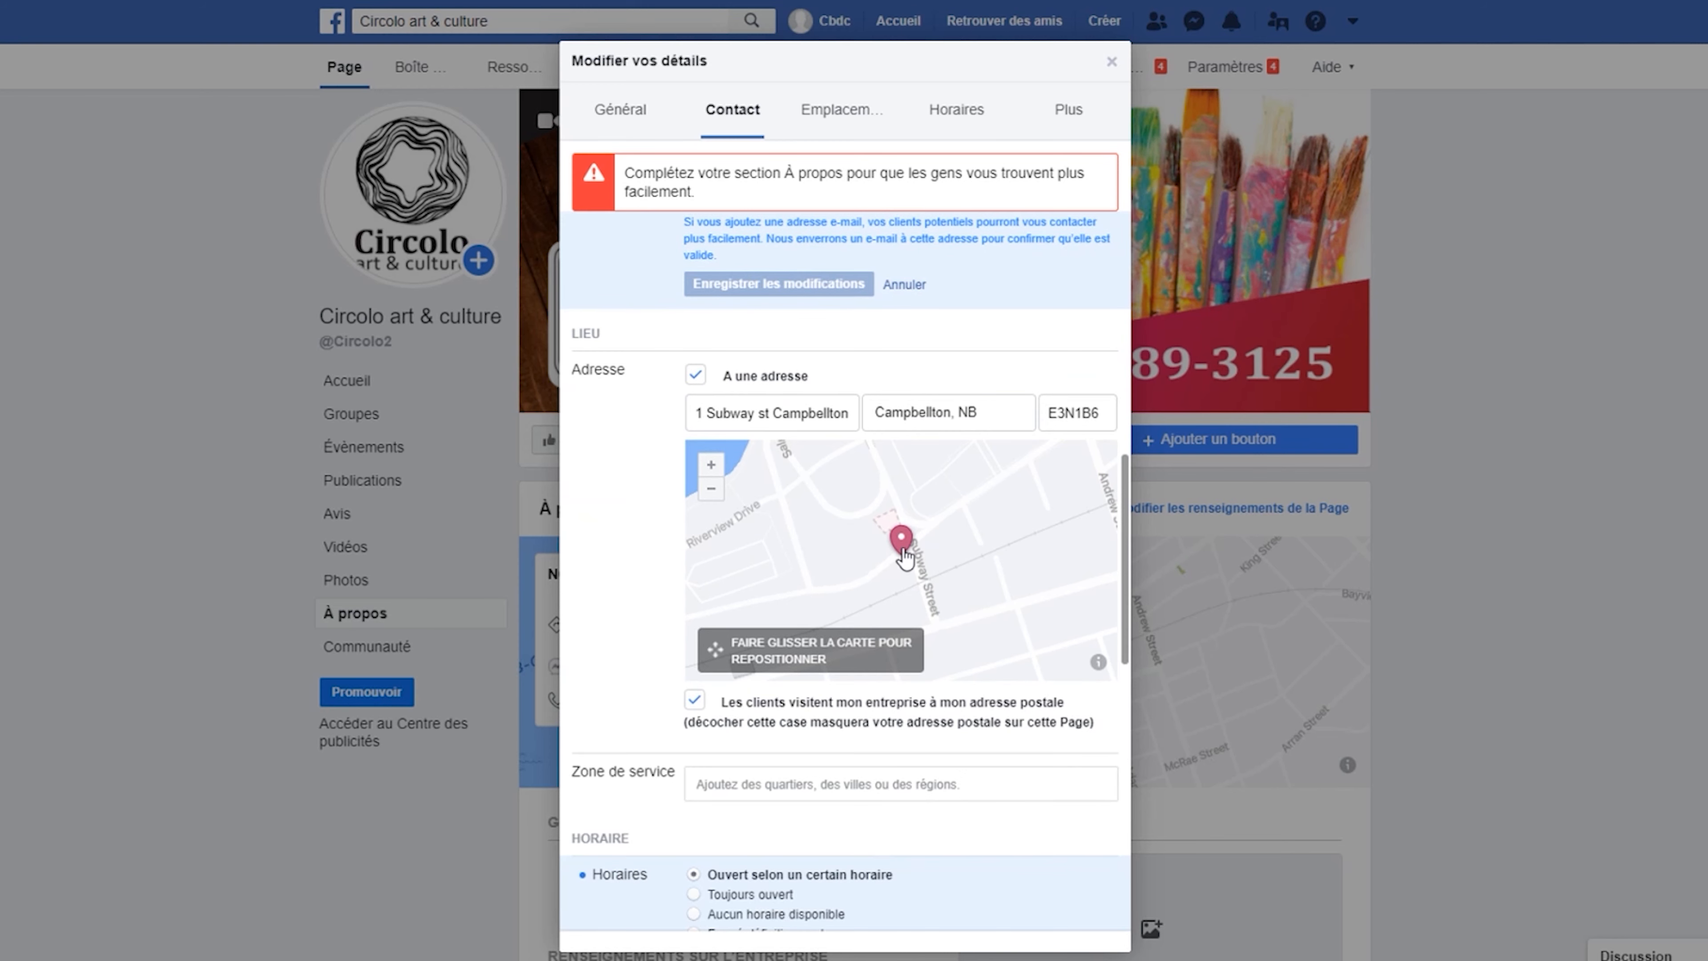
mouse_move(898, 553)
left_mouse_down()
mouse_move(748, 548)
mouse_move(900, 531)
left_mouse_up()
left_click(799, 770)
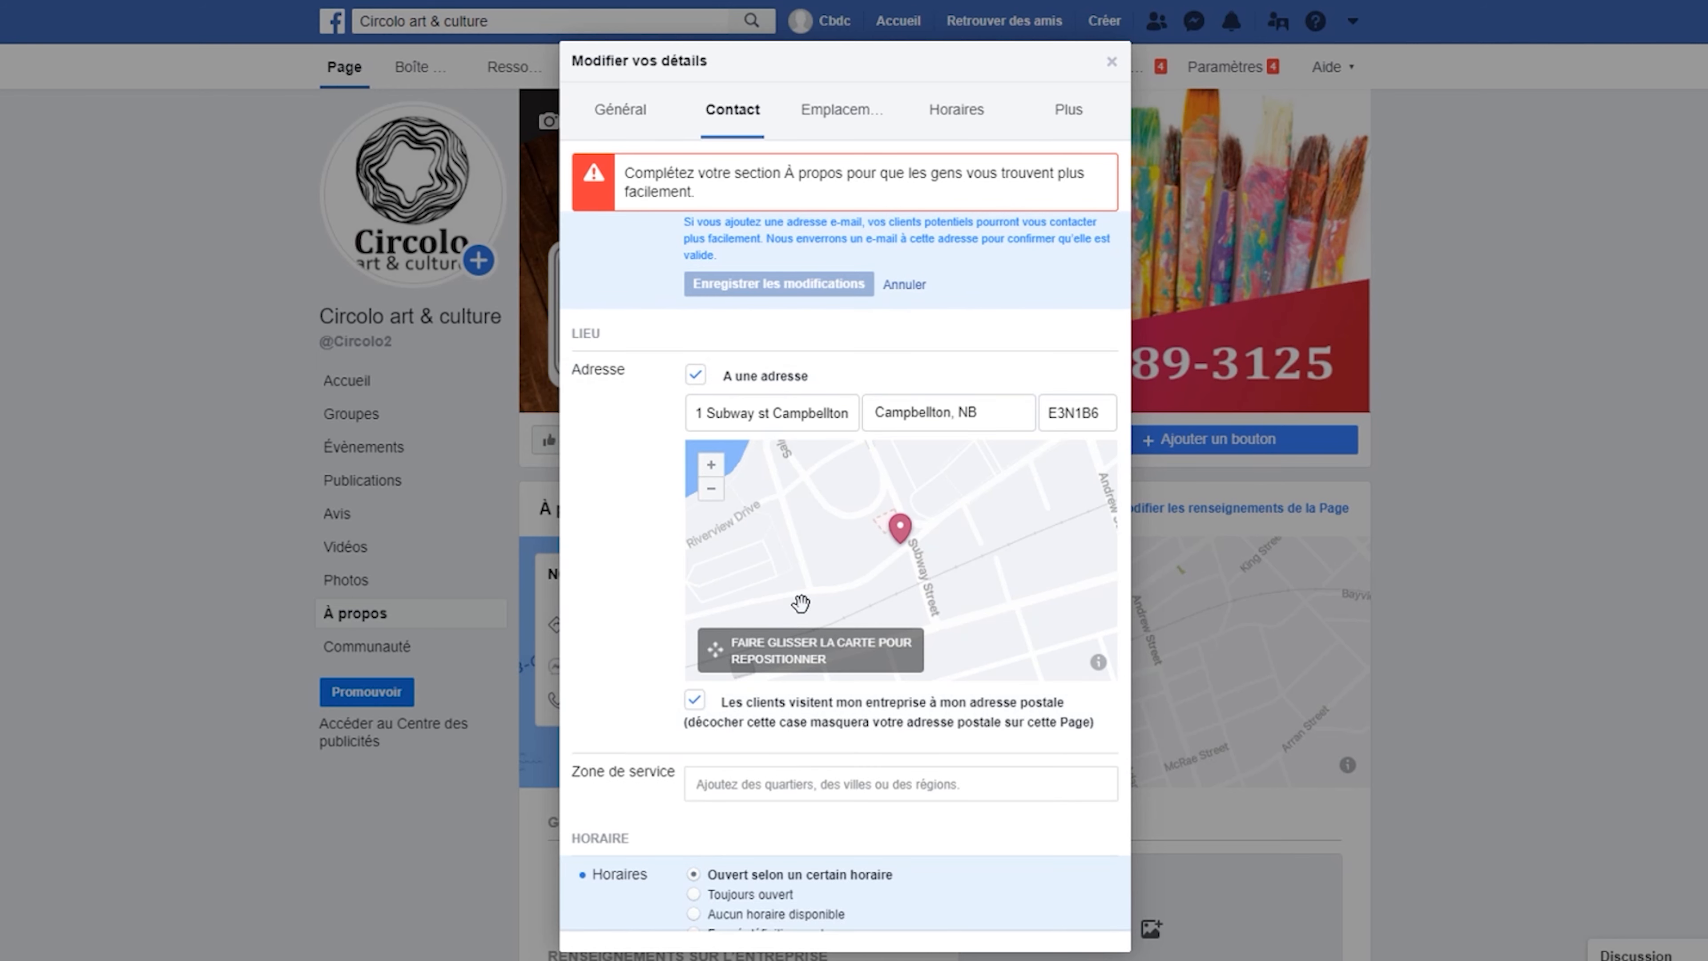
scroll(807, 599, "down", 6)
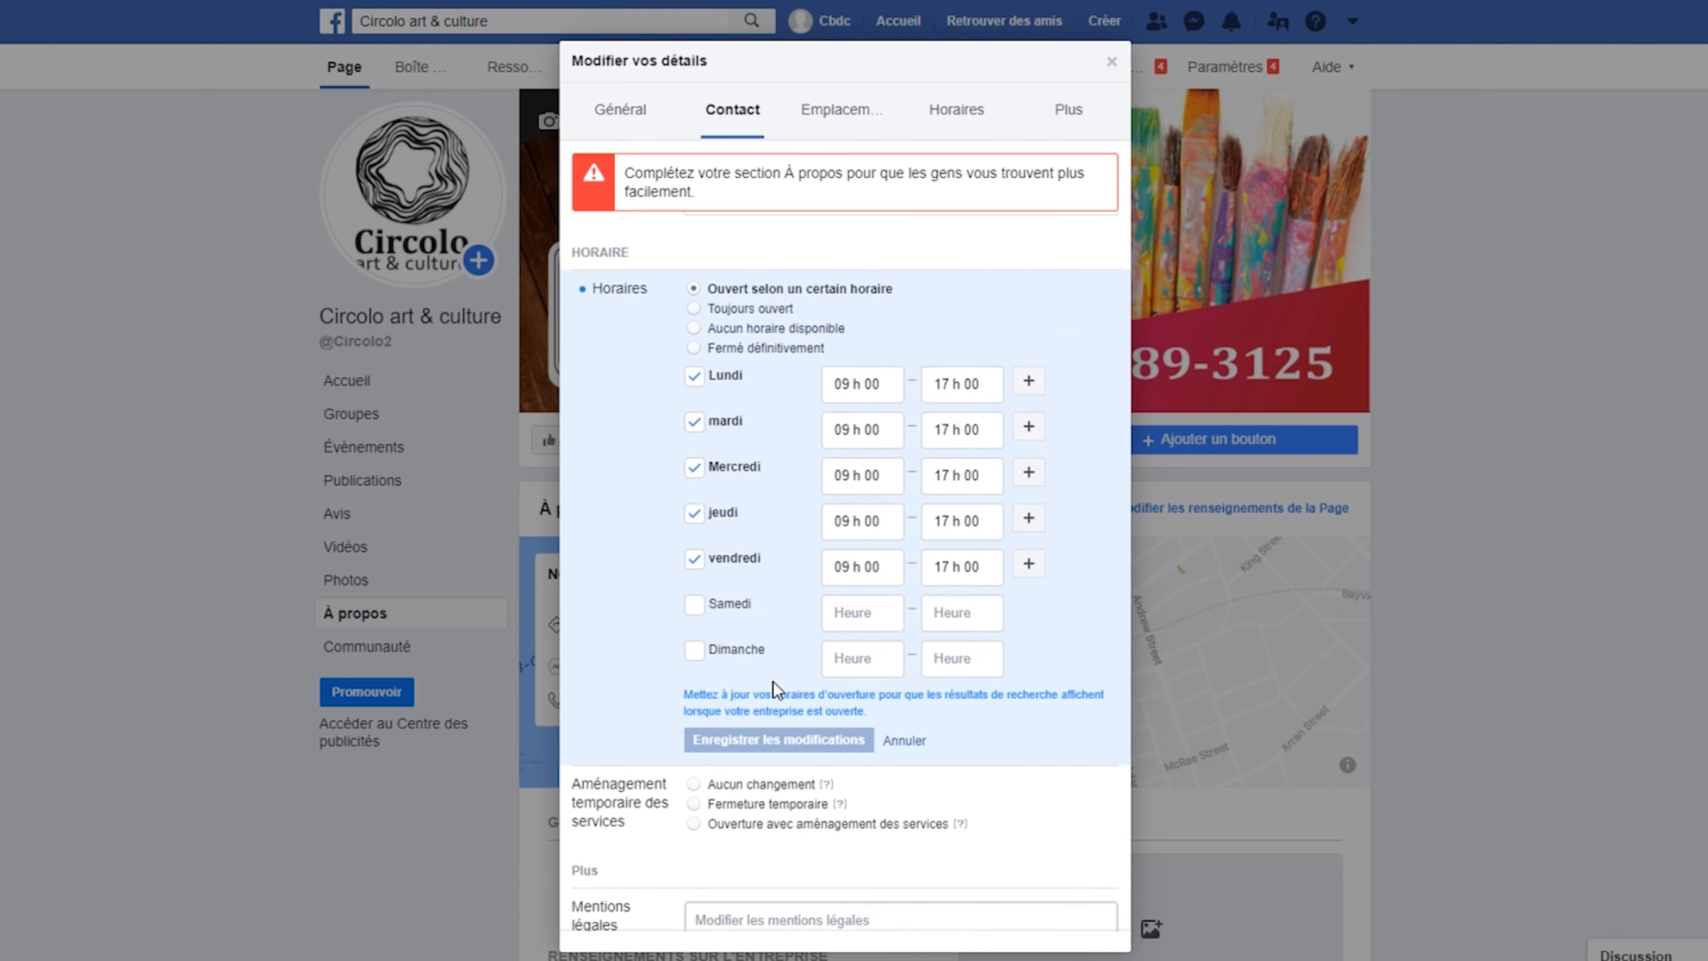
Mark the business as open with adjusted services, offering online services, and save.
scroll(773, 682, "down", 4)
scroll(773, 684, "down", 1)
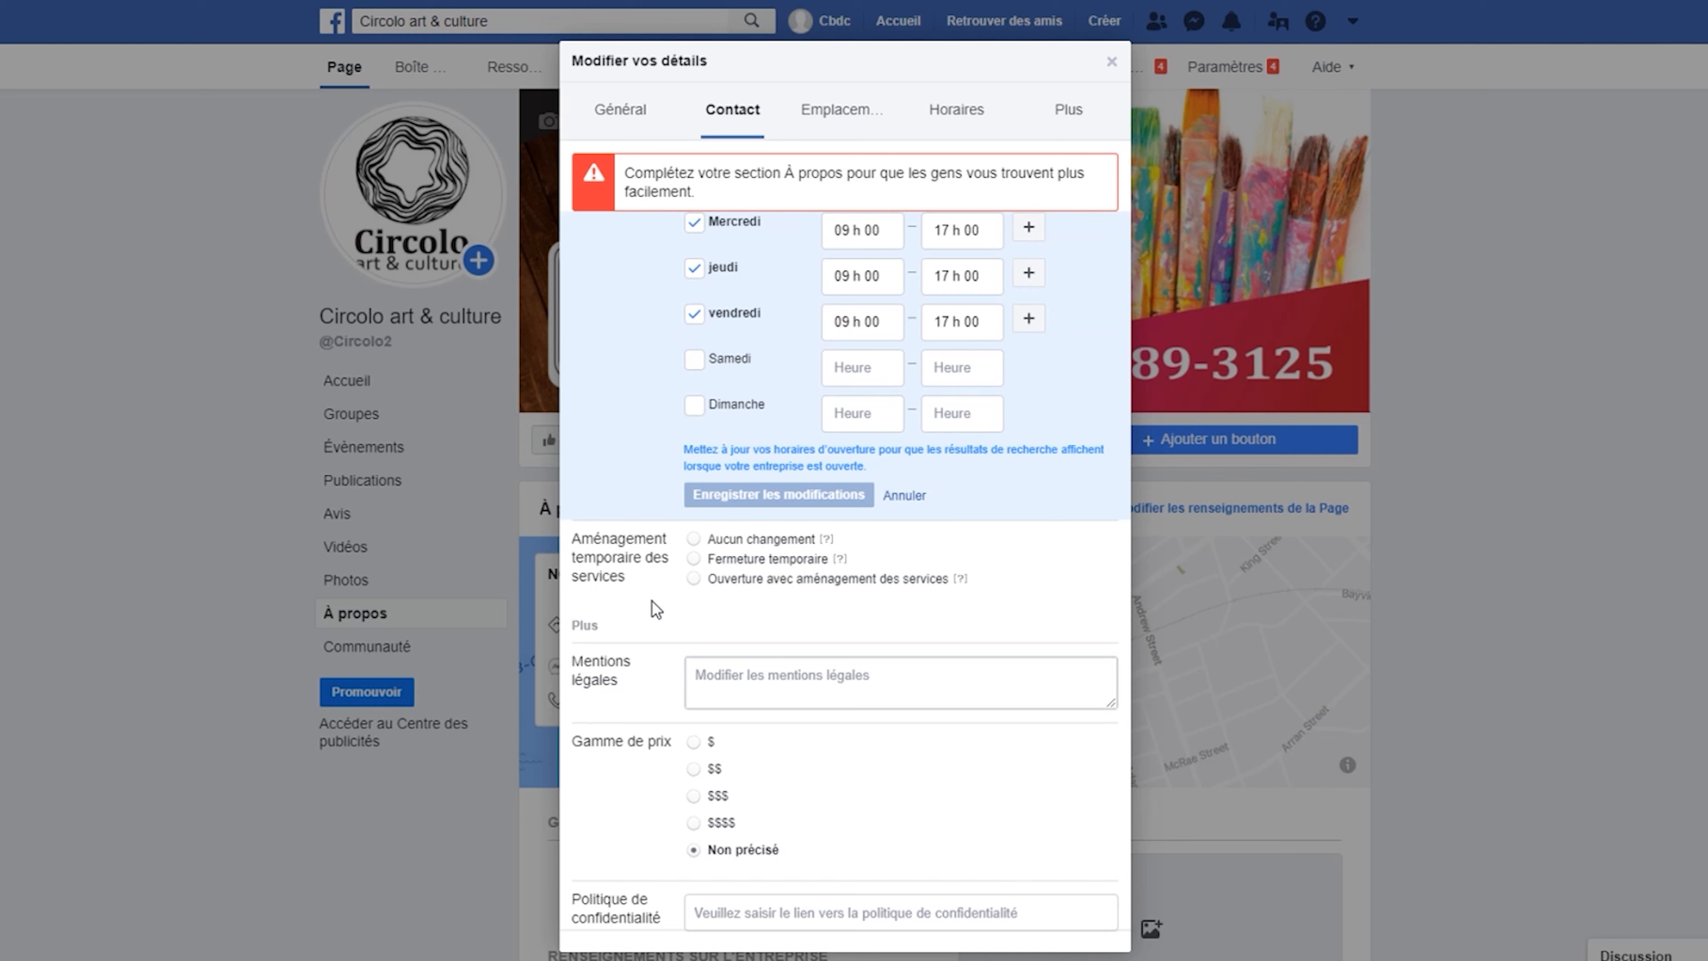
left_click(699, 580)
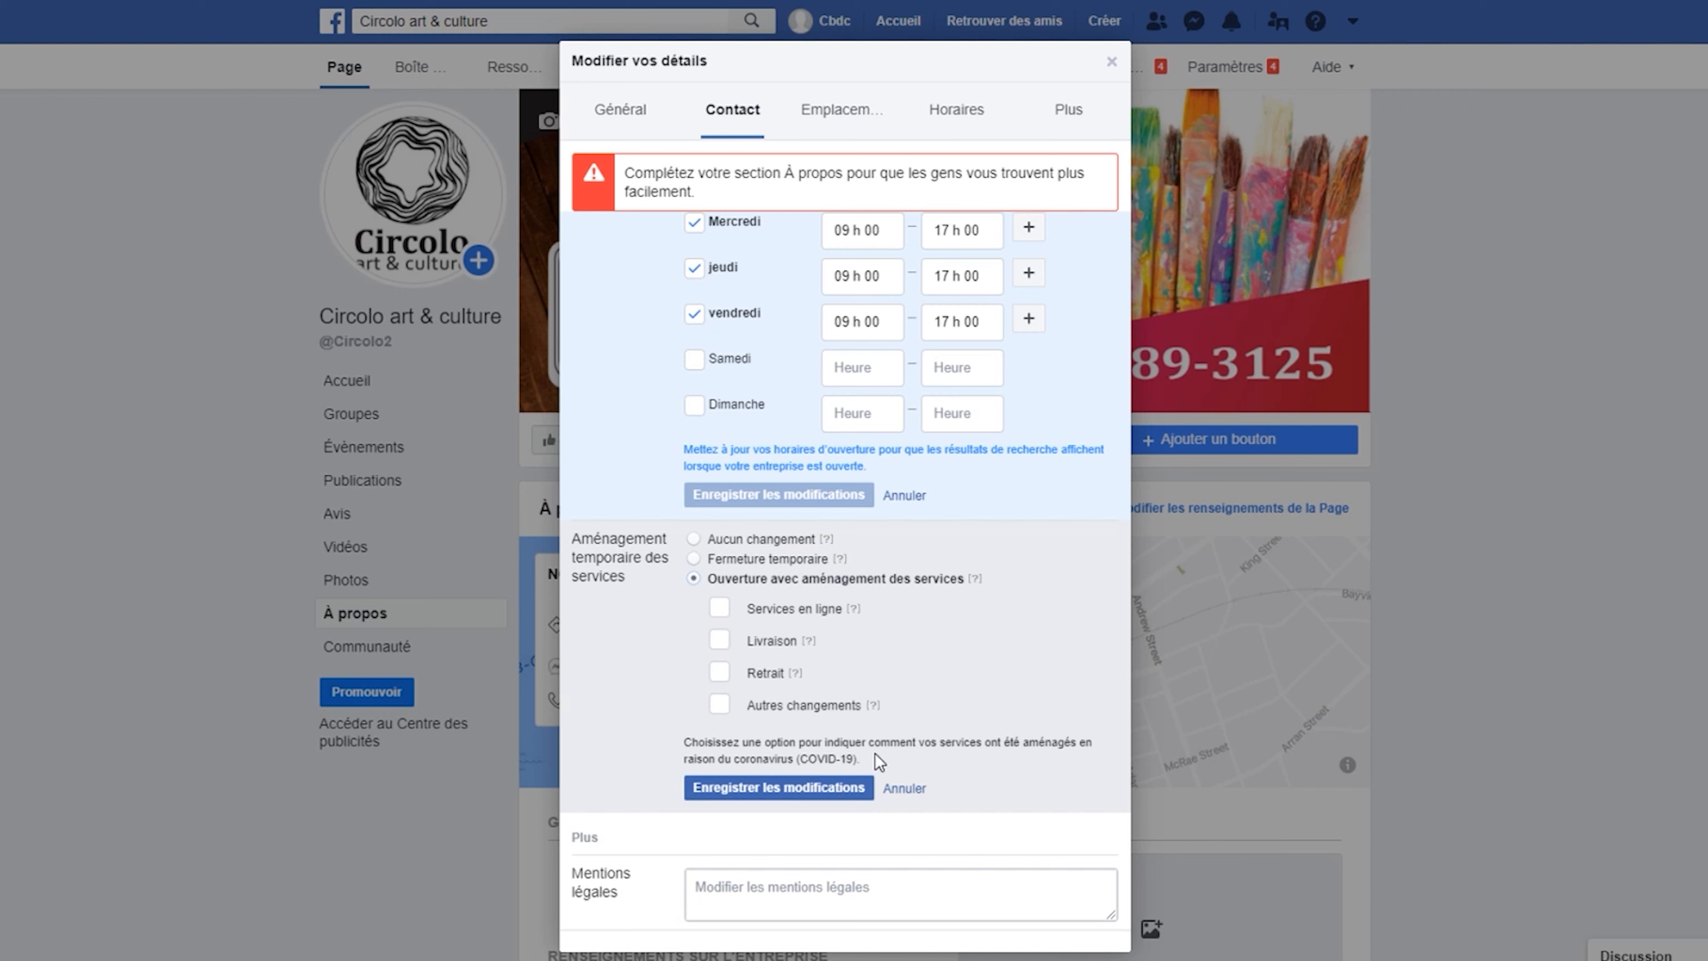
mouse_move(850, 610)
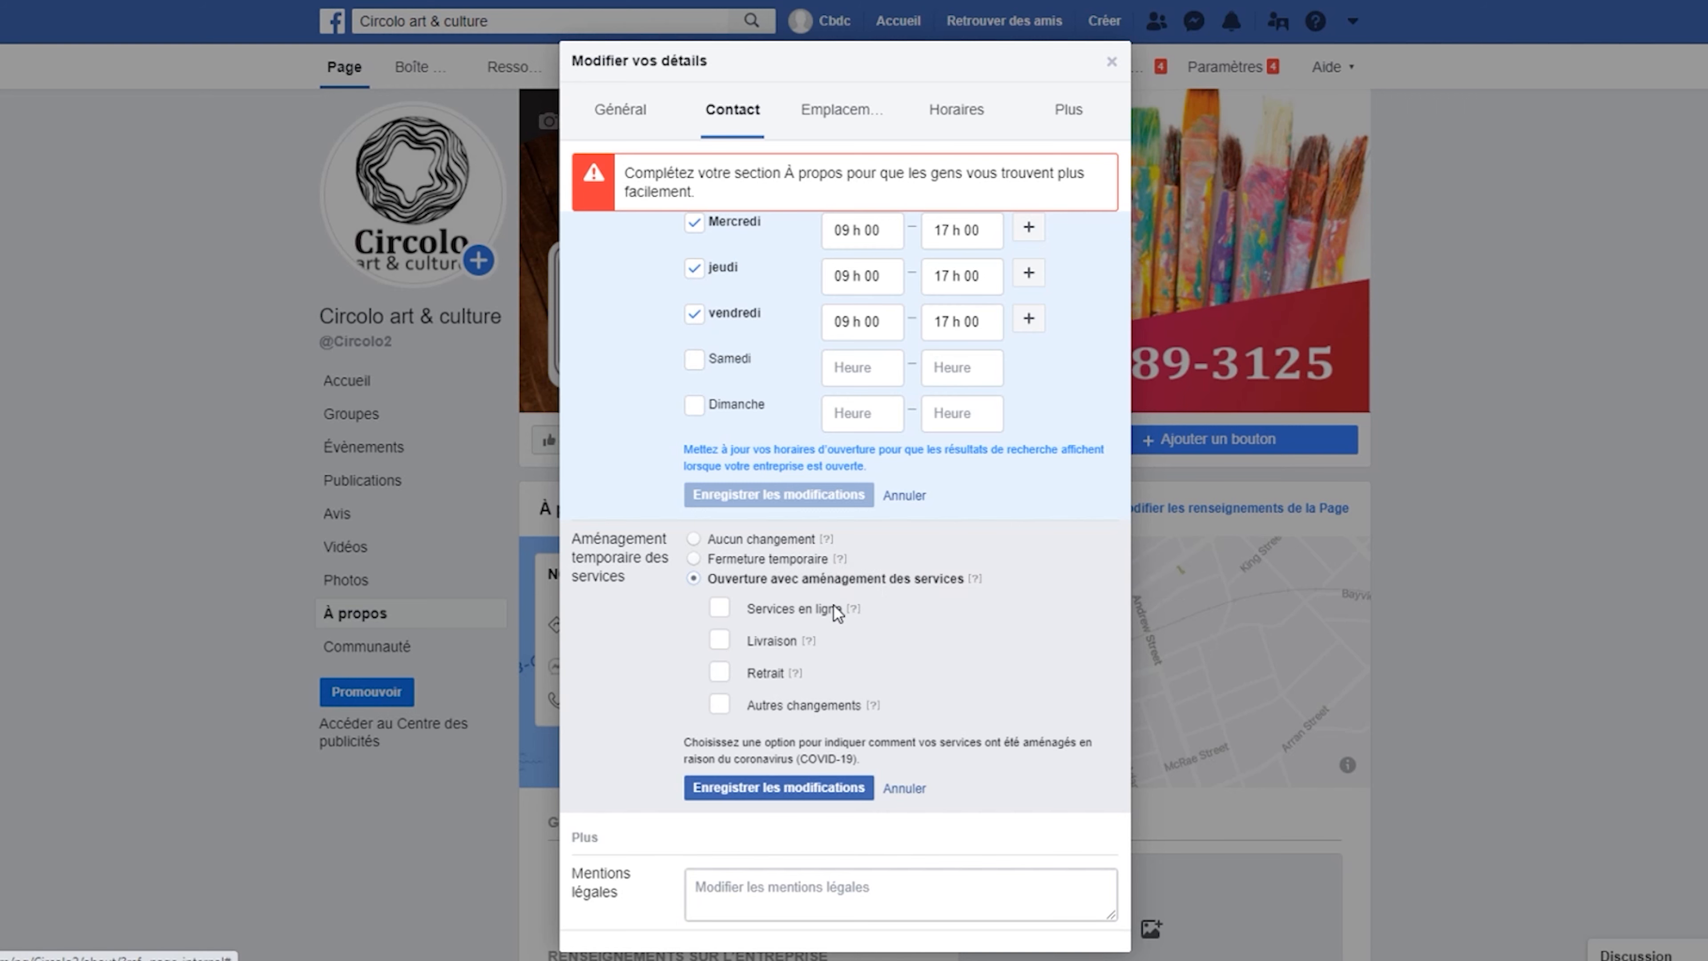
left_click(724, 609)
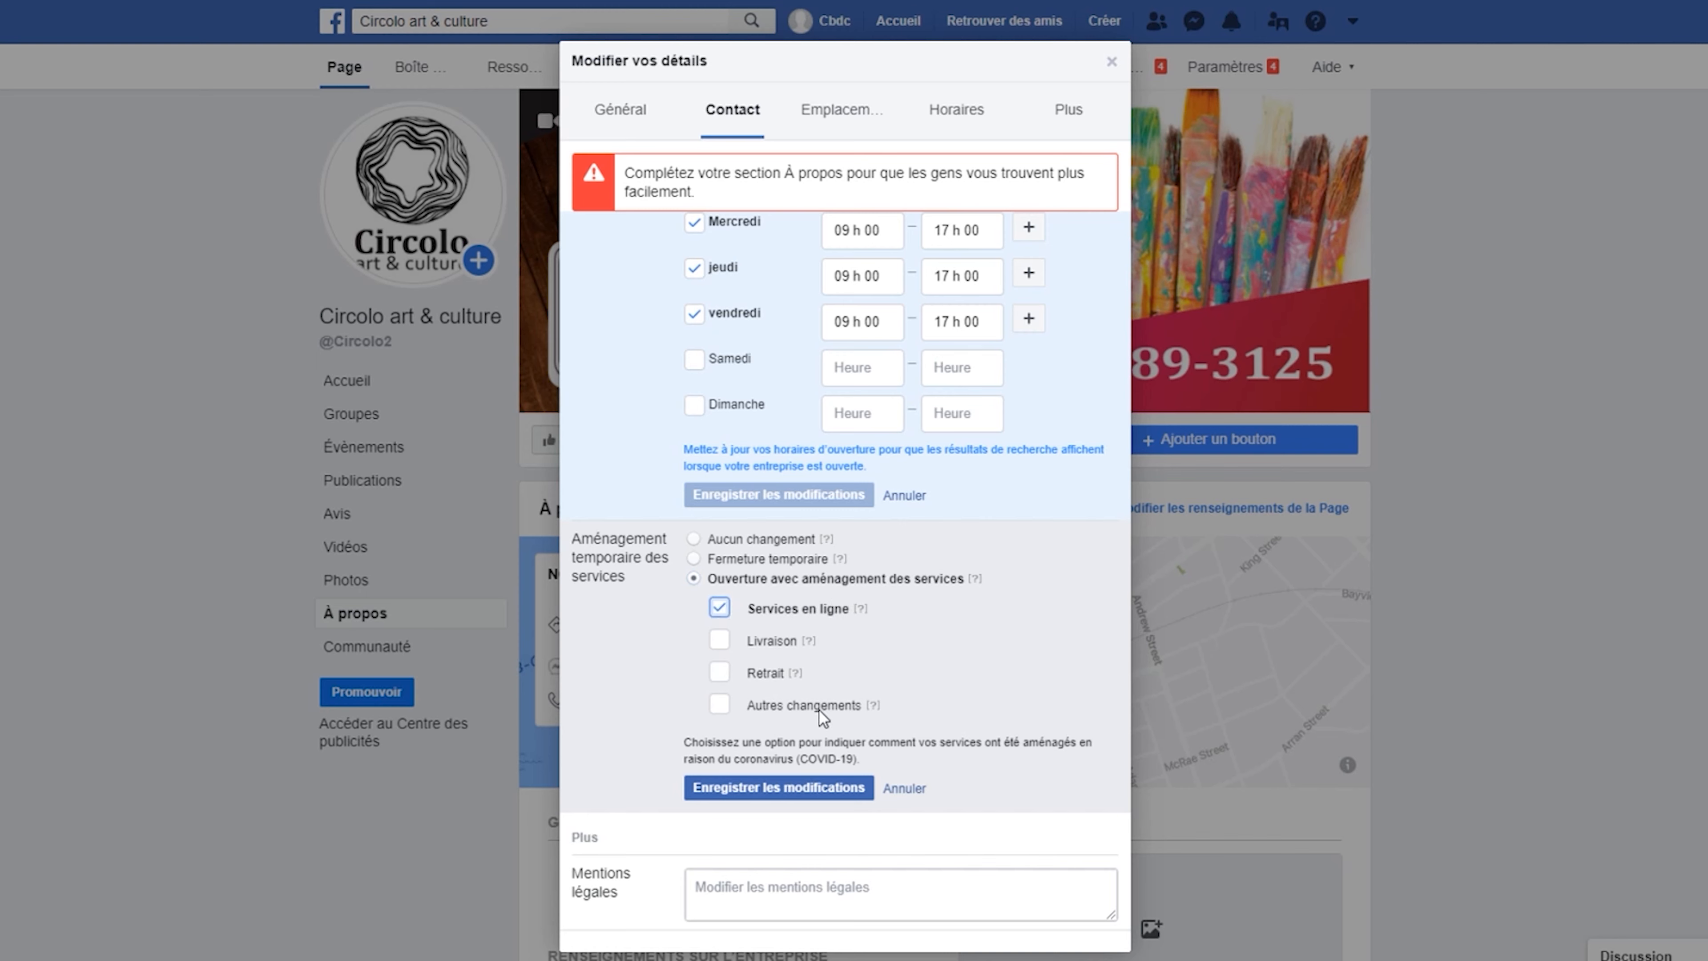
left_click(810, 780)
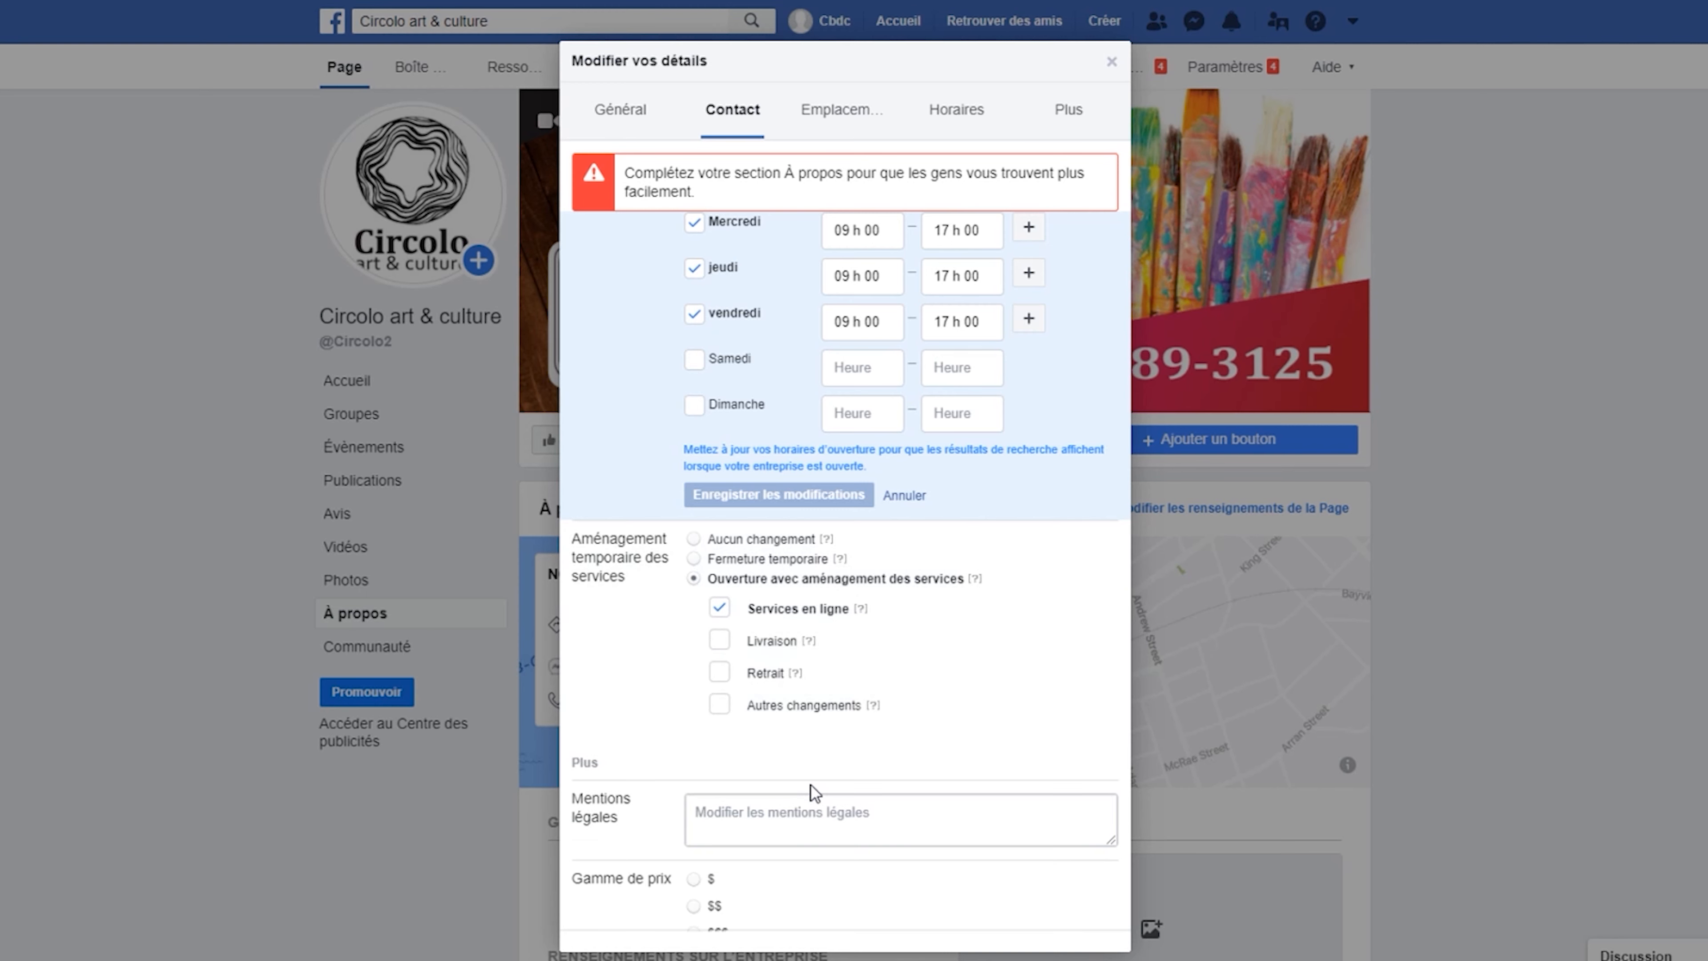
Close the Page details editor to return to the page feed.
scroll(852, 702, "down", 3)
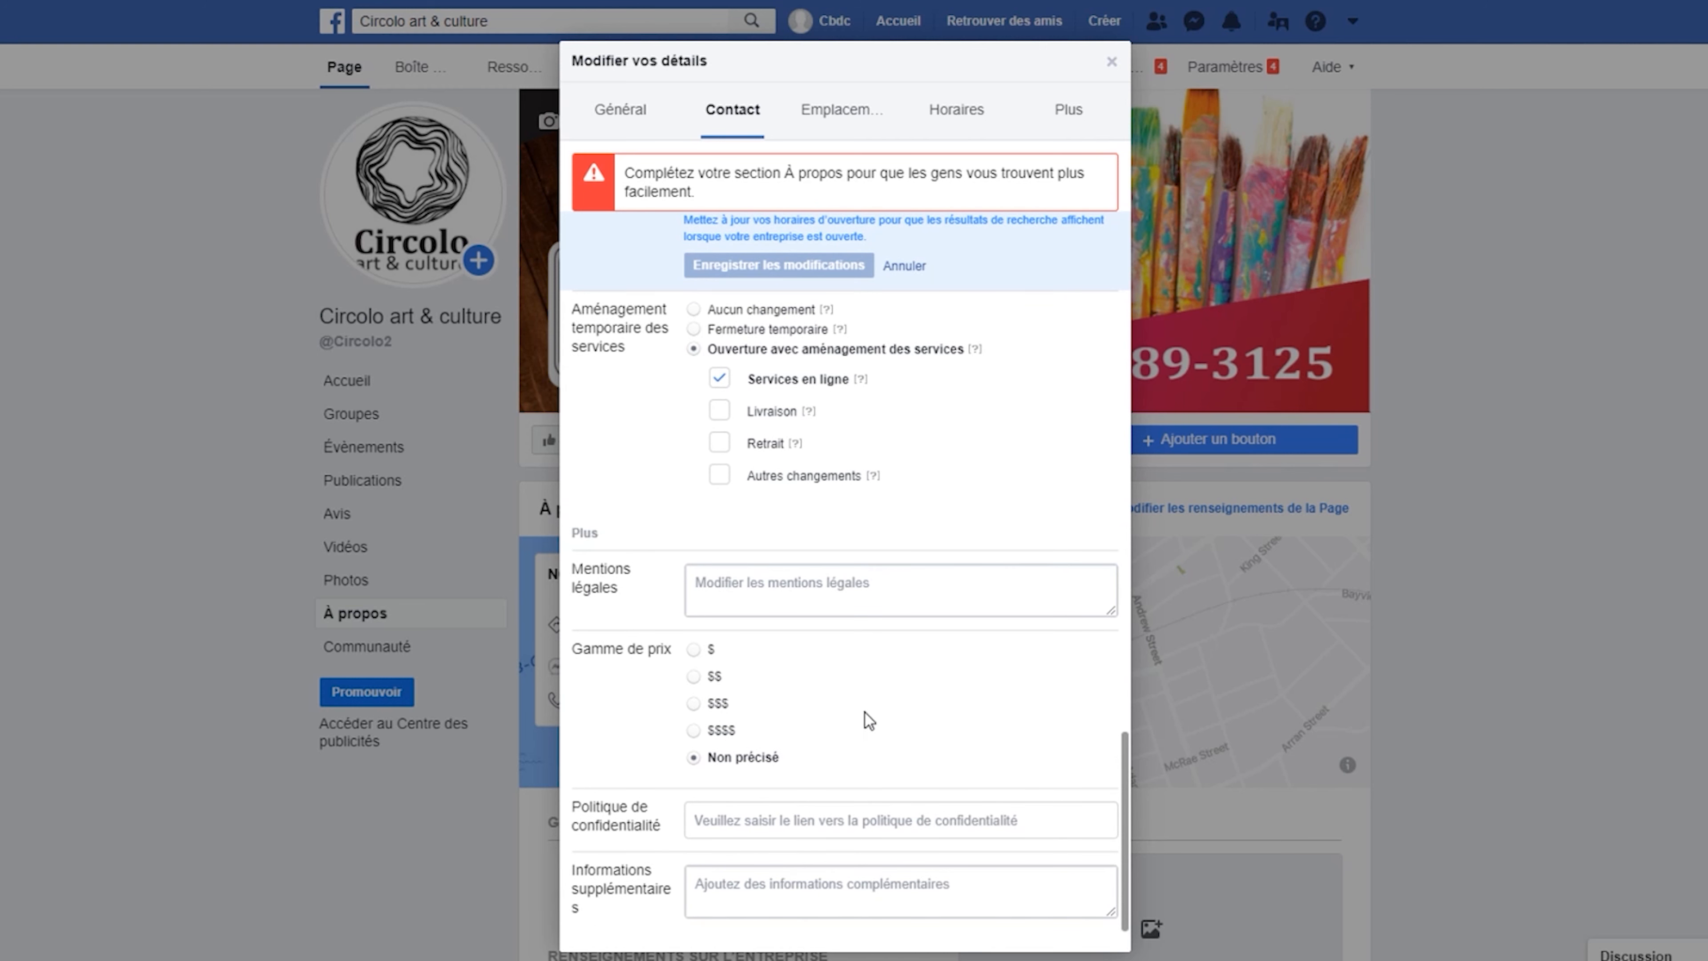
scroll(1304, 803, "down", 2)
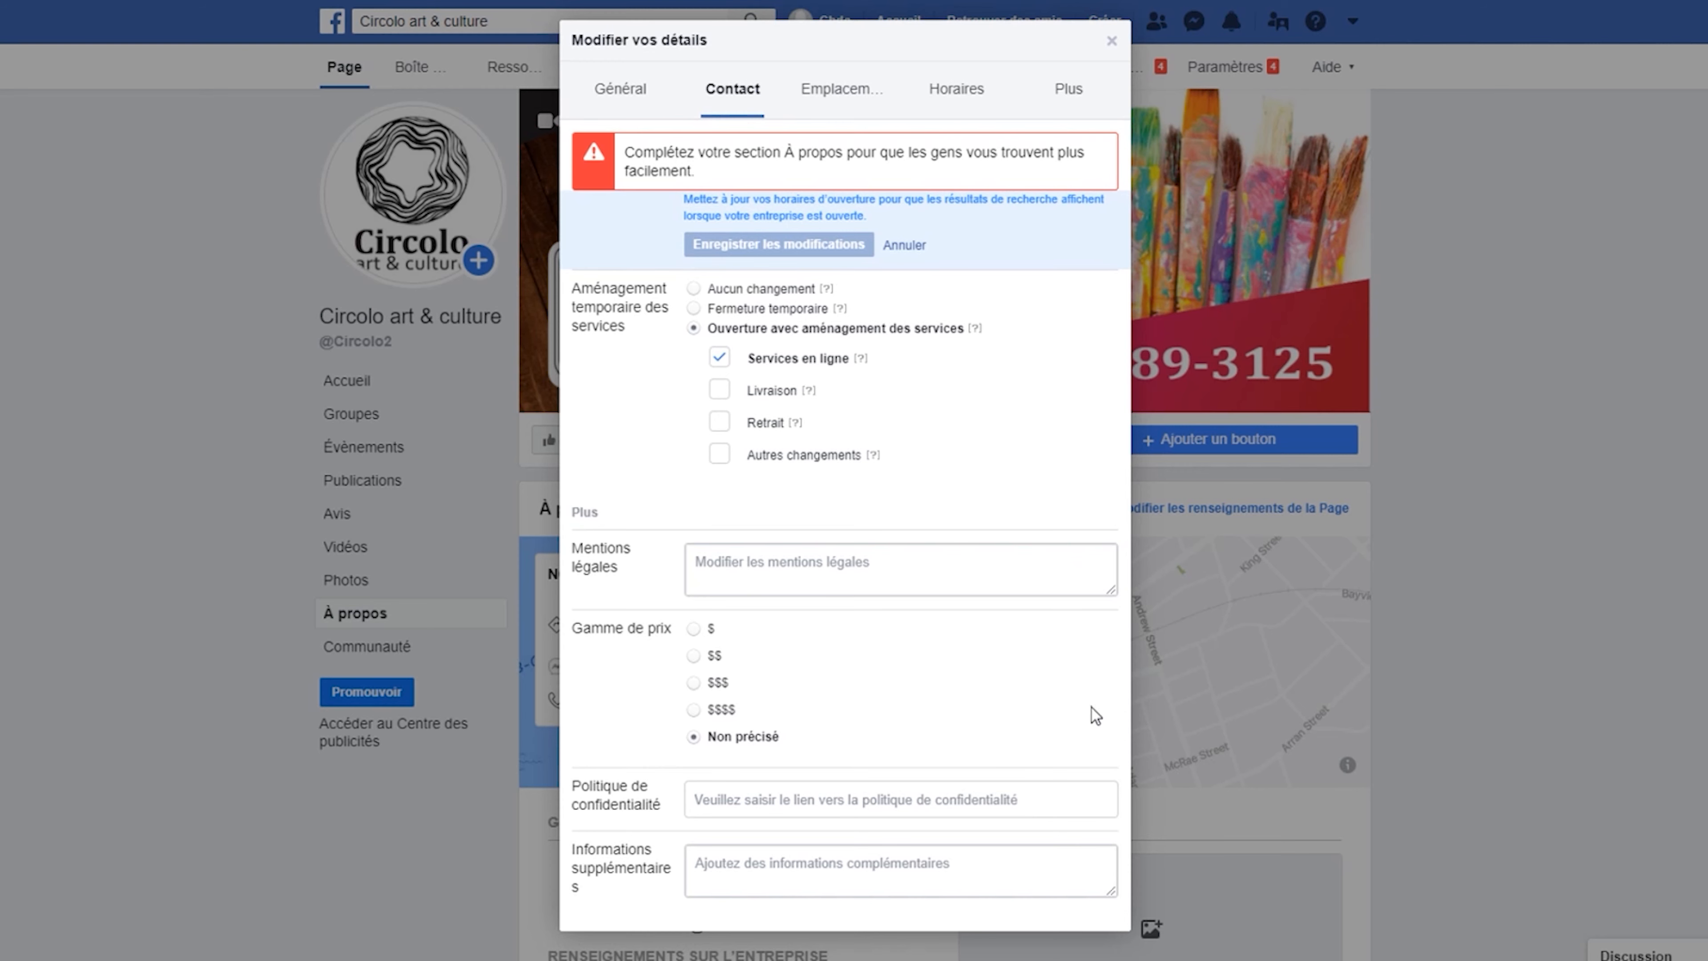
left_click(1112, 40)
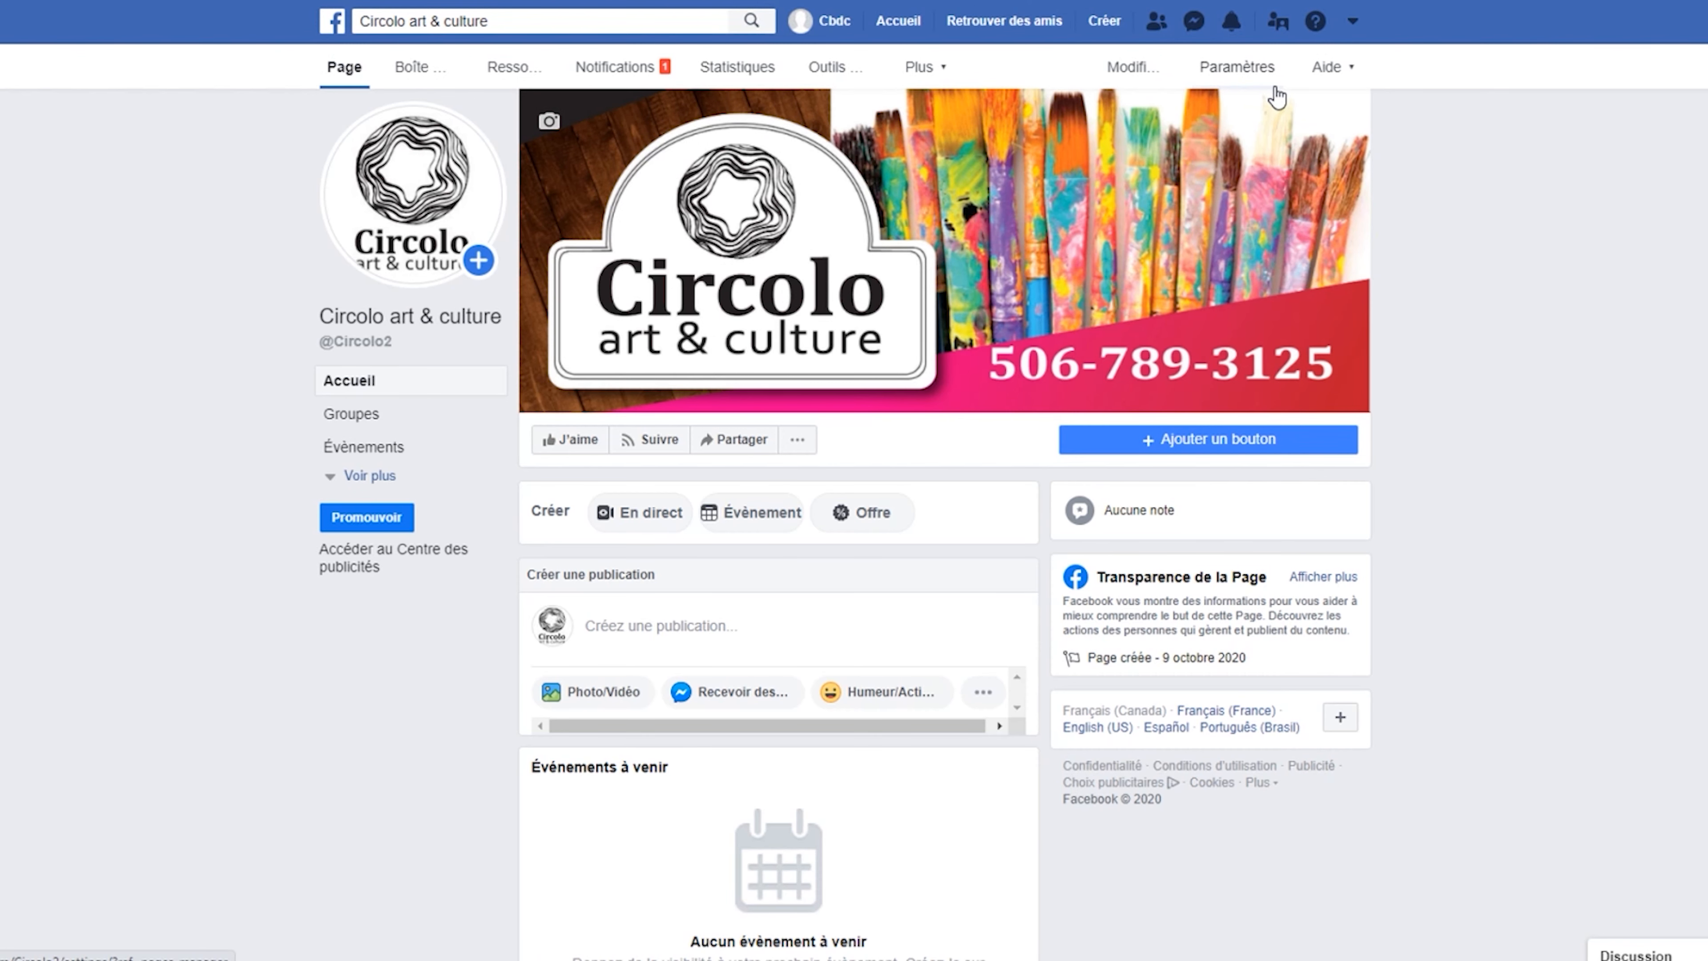
Switch Circolo art & culture to visitor view and scroll through its posts, hours and categories.
left_click(1256, 74)
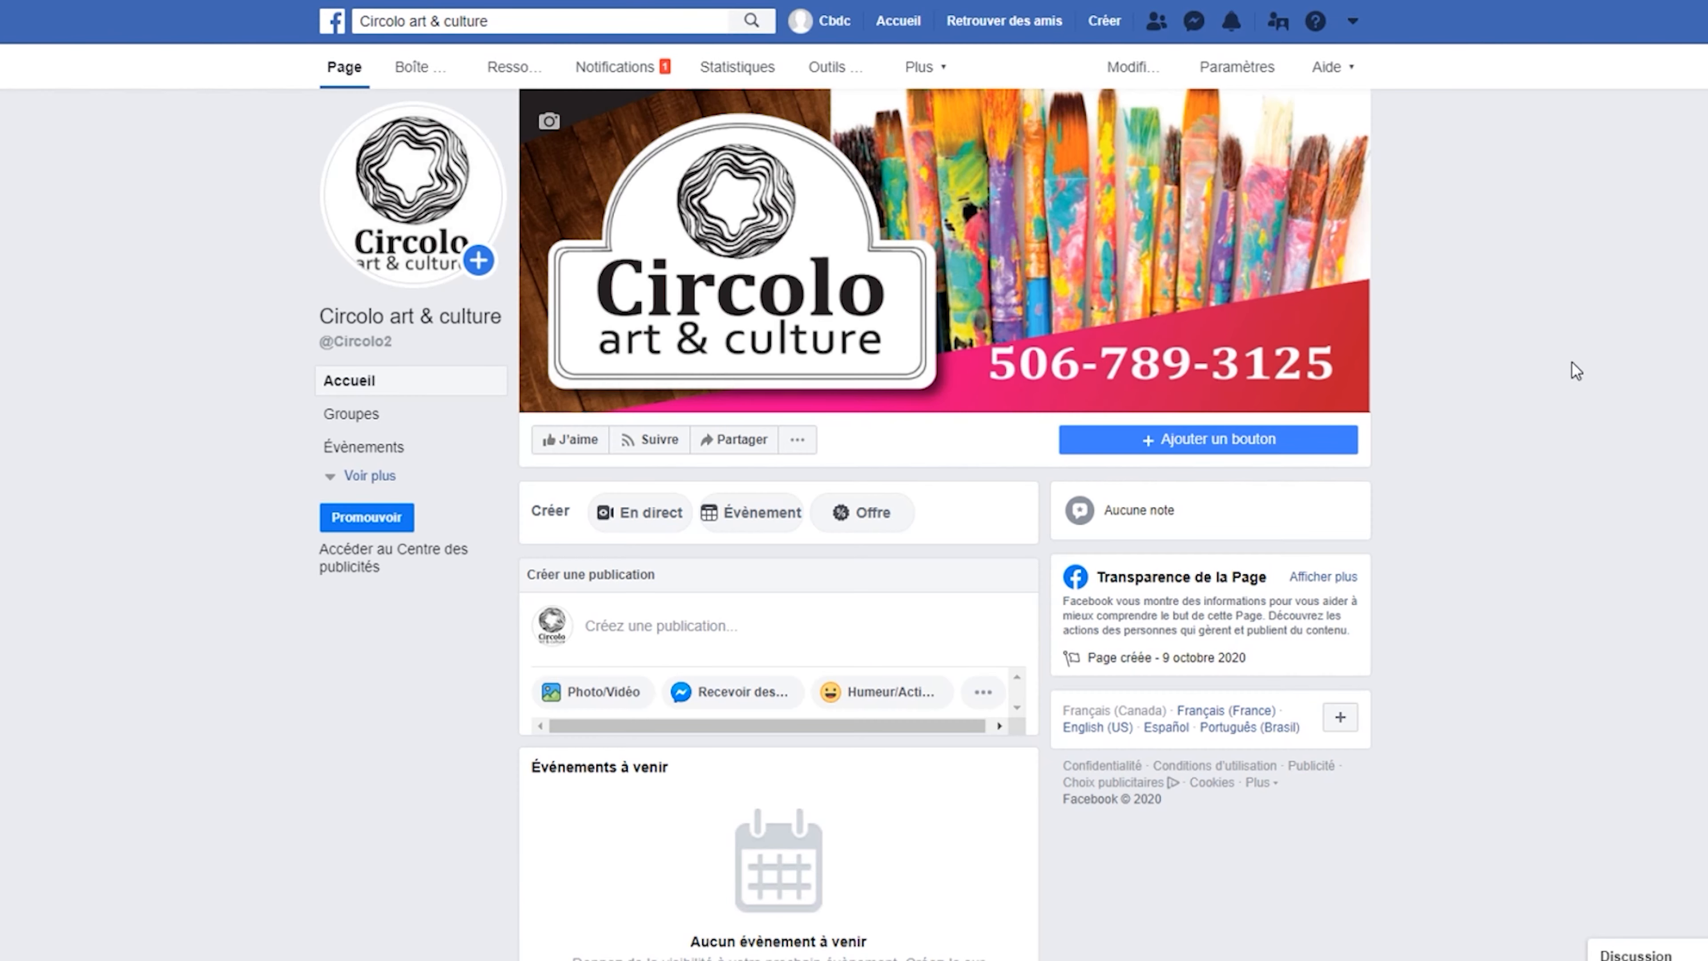
left_click(795, 442)
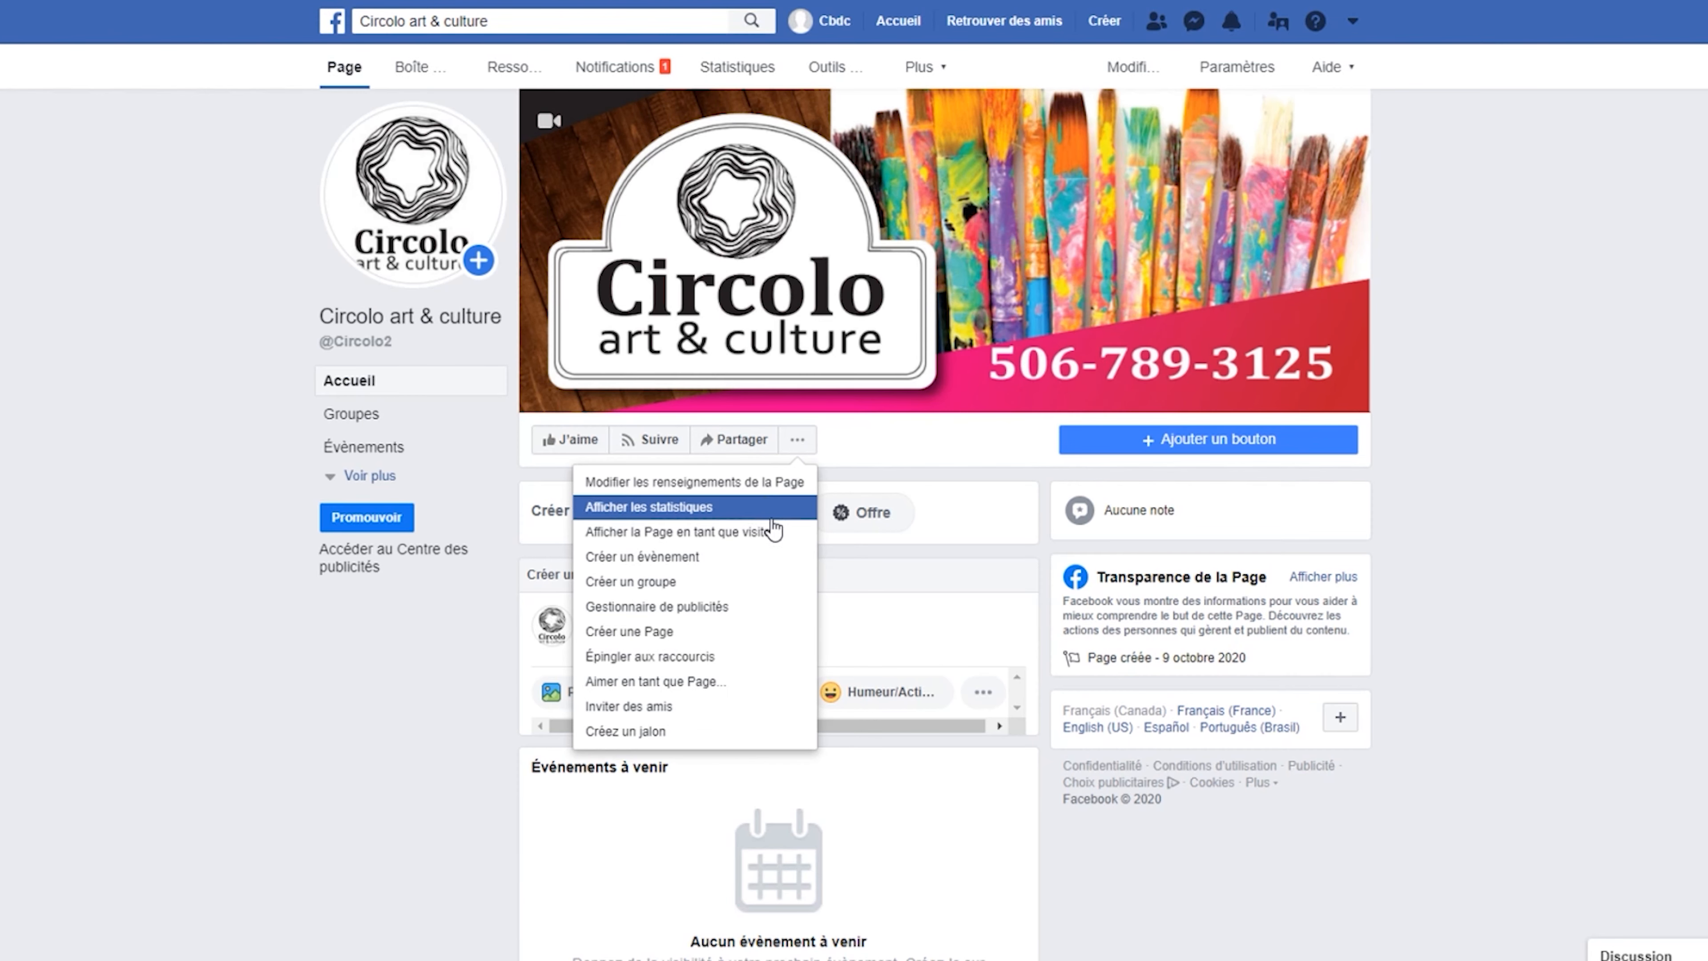
left_click(783, 533)
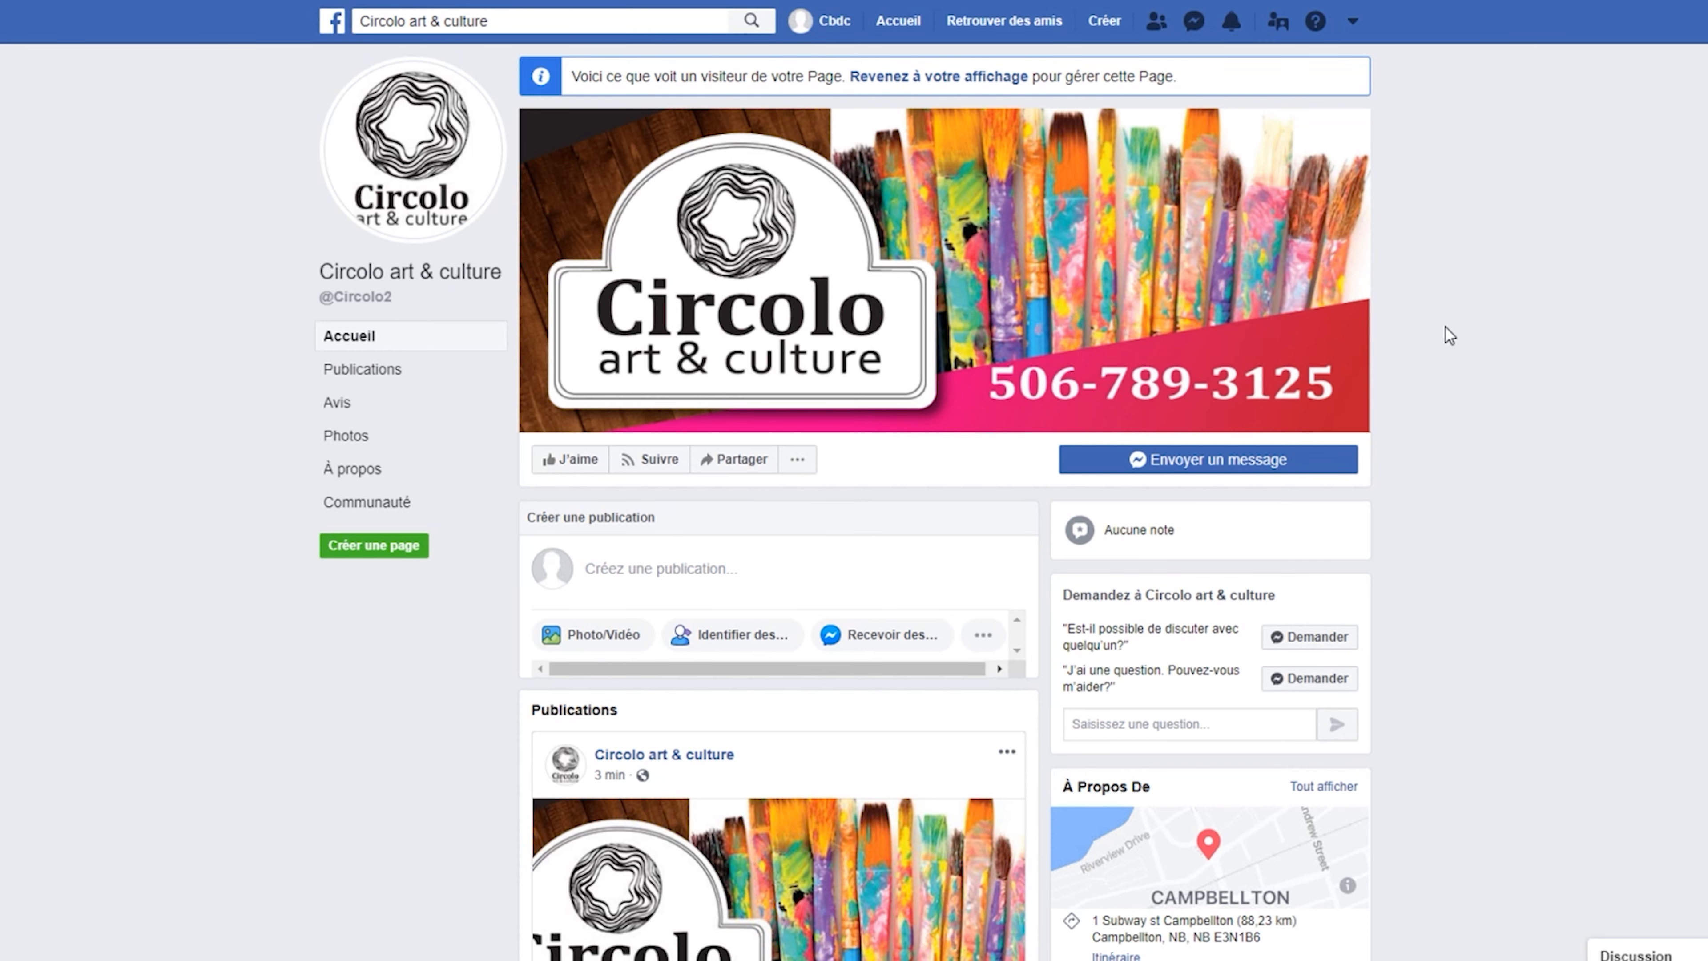
scroll(1445, 327, "down", 5)
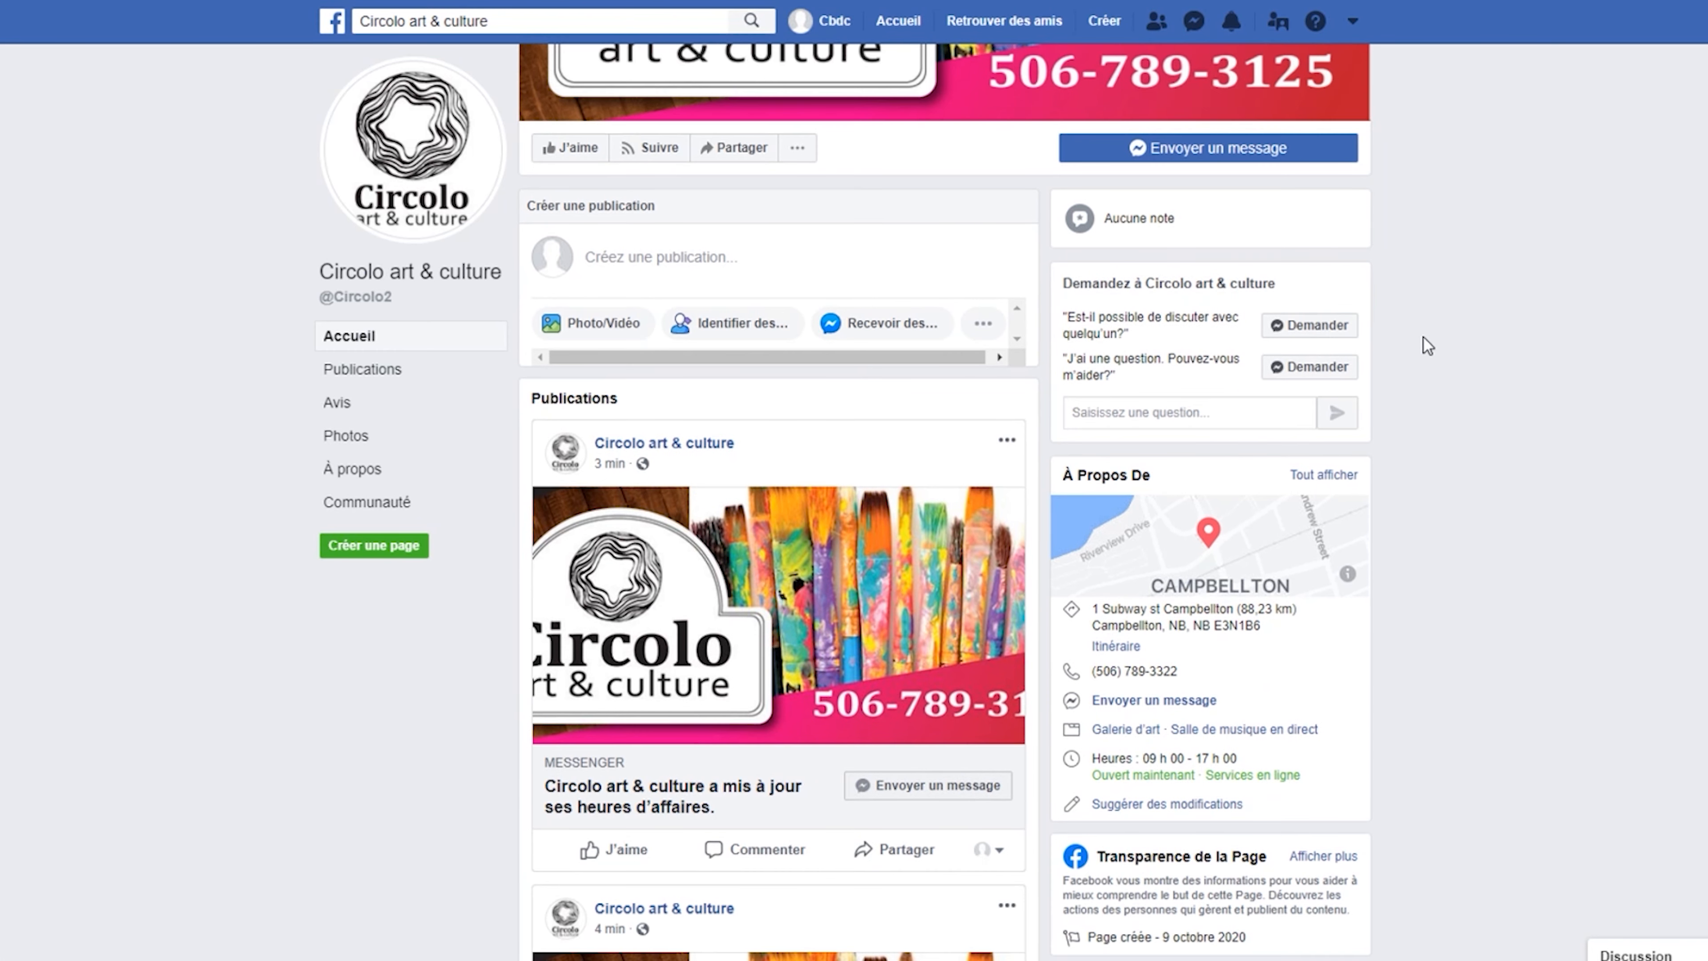
scroll(1429, 346, "down", 1)
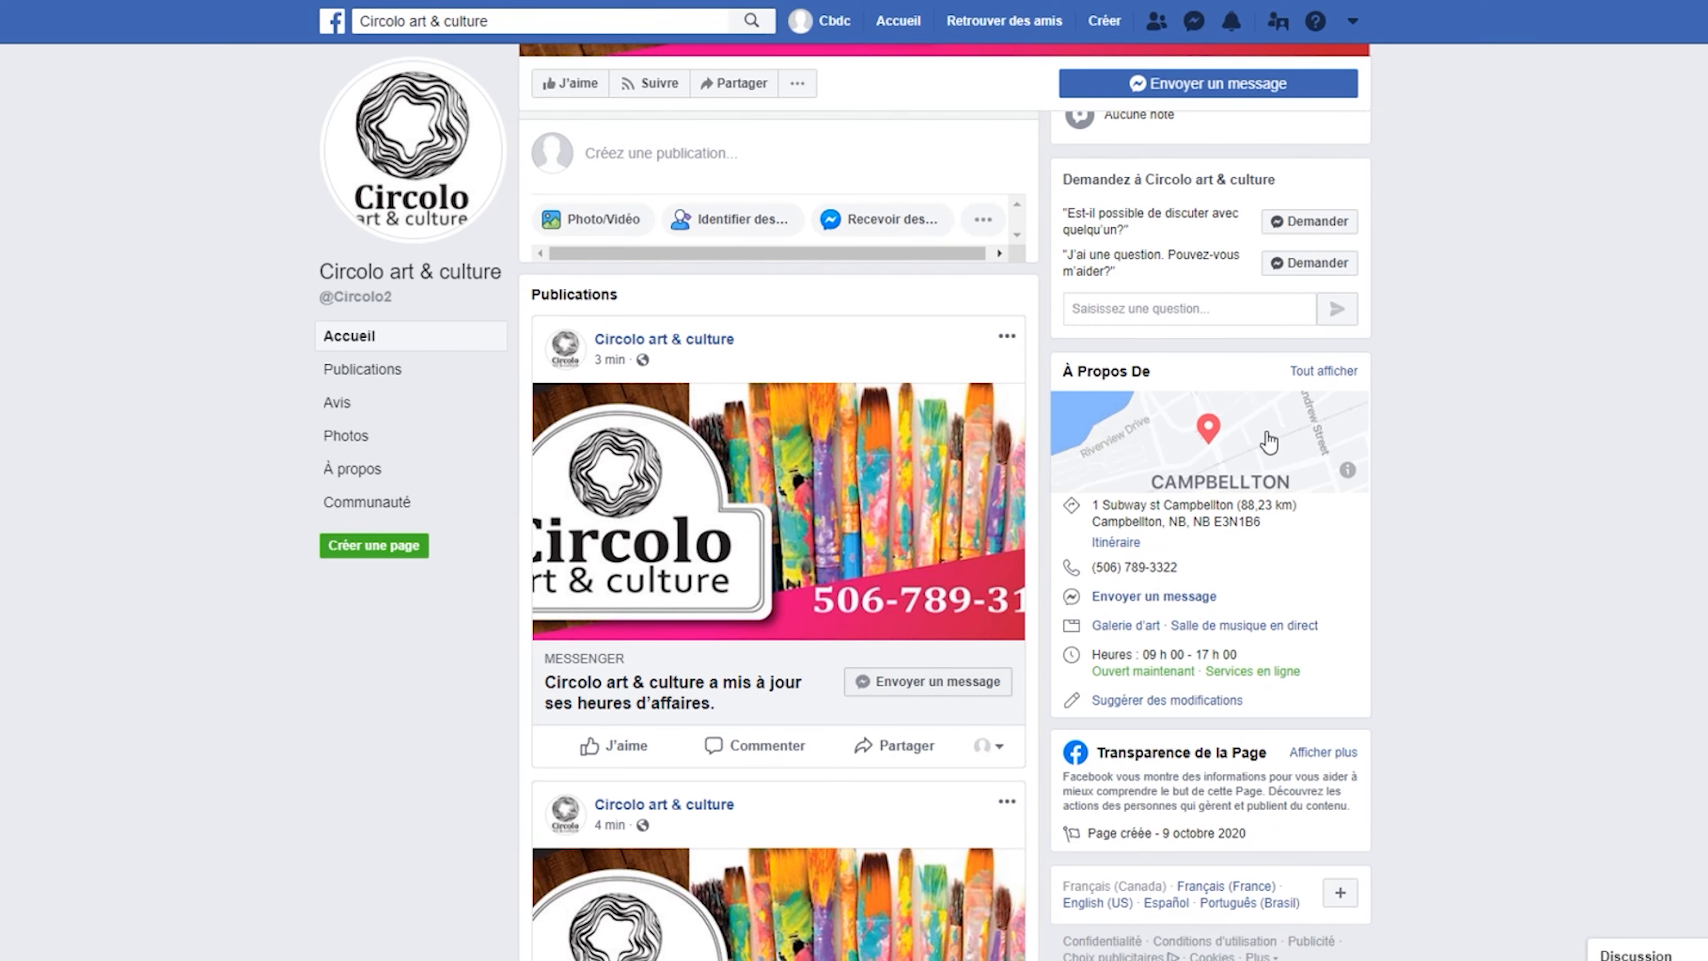
scroll(972, 469, "down", 1)
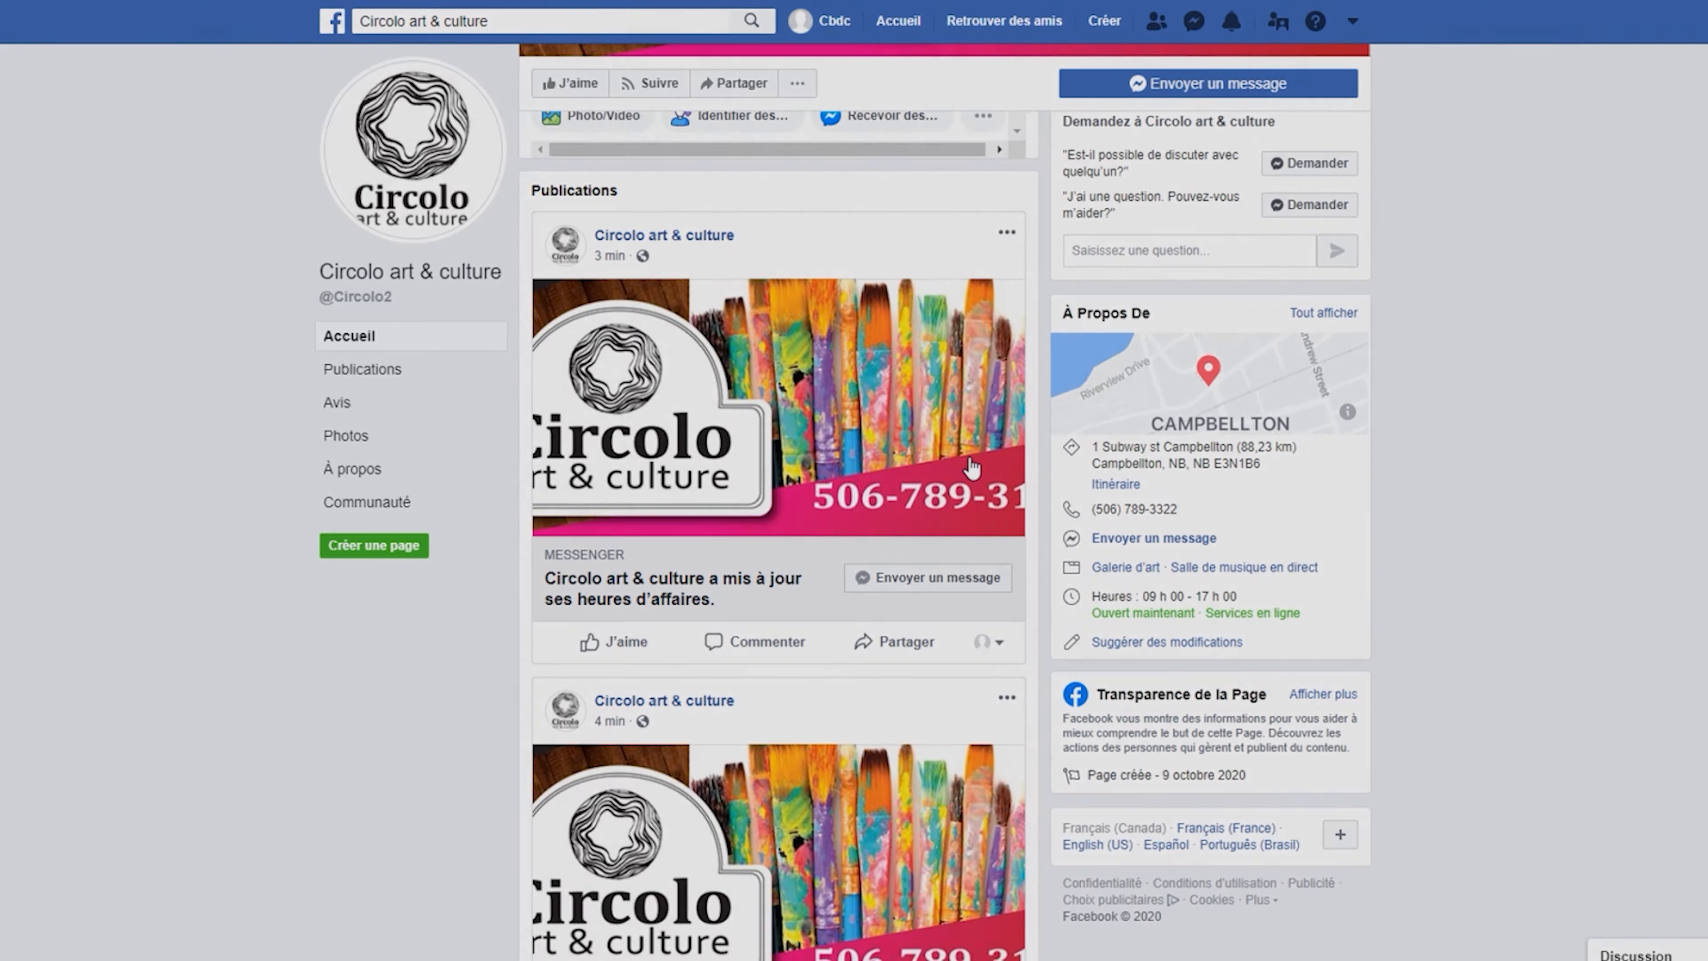
scroll(972, 468, "down", 6)
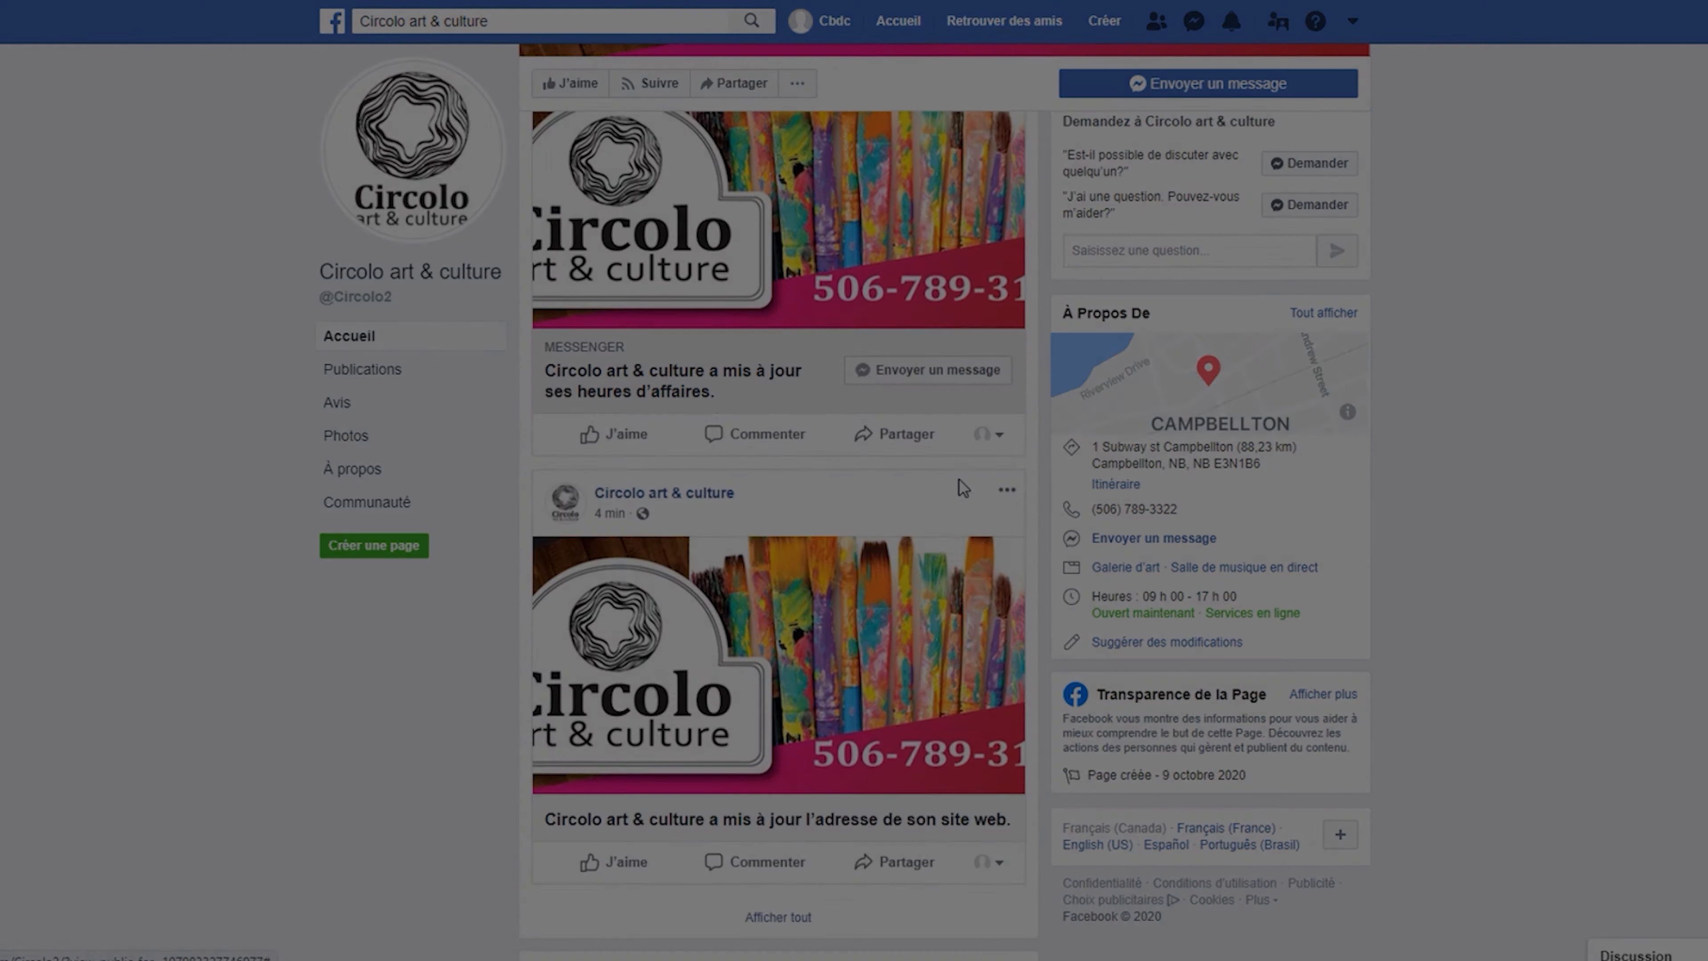